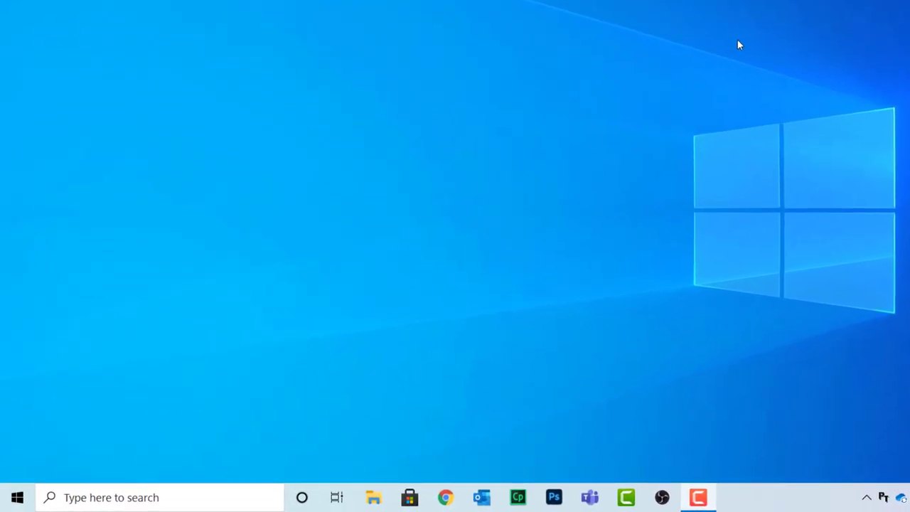
Search the Start menu for 'video' and launch the Video editor app
{"action": "key", "text": "super"}
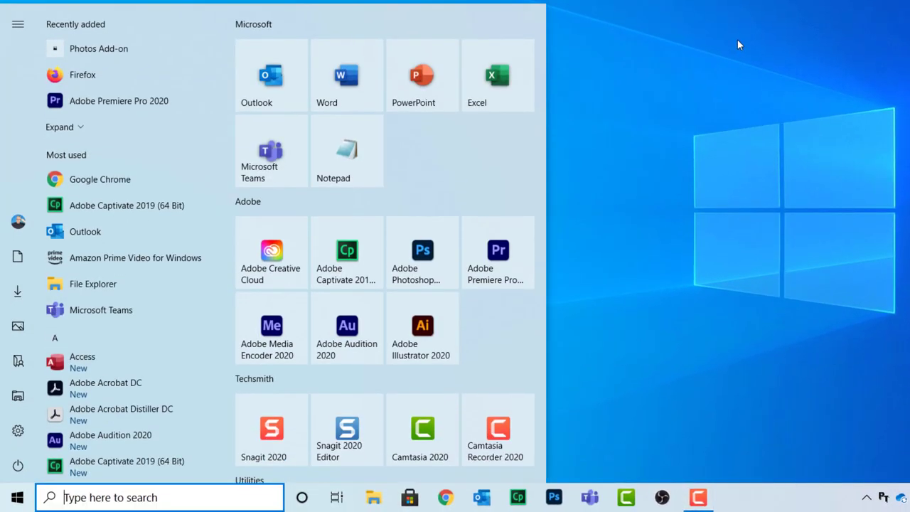
{"action": "type", "text": "video"}
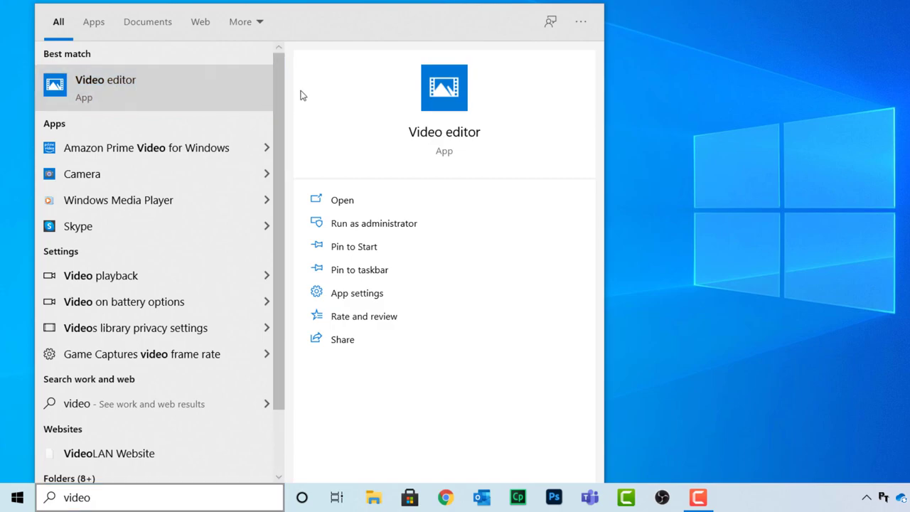
{"action": "left_click", "coordinate": [114, 92]}
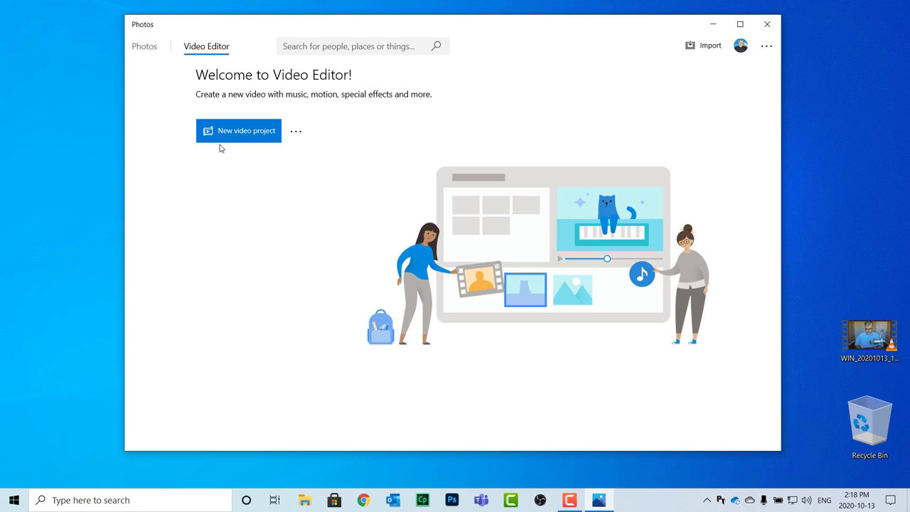
Create a new blank video project from the Video Editor welcome page
{"action": "left_click", "coordinate": [267, 137]}
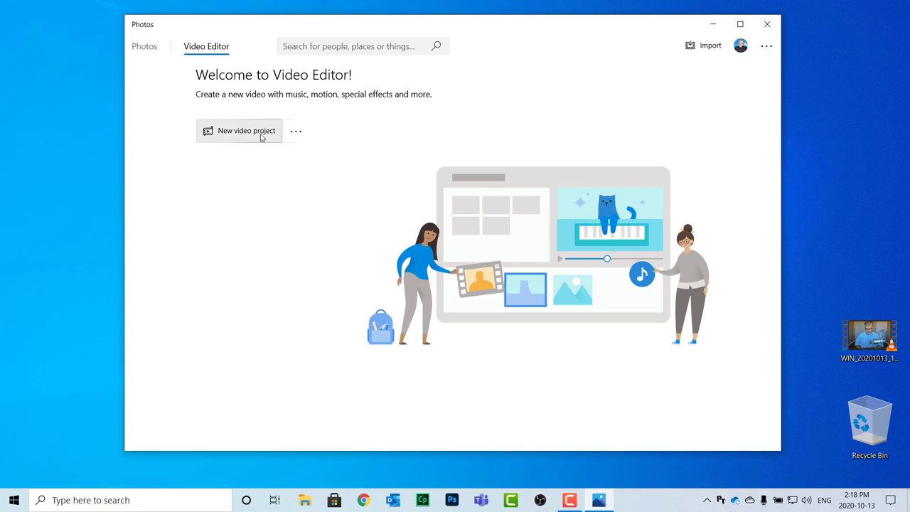
{"action": "left_click", "coordinate": [151, 48]}
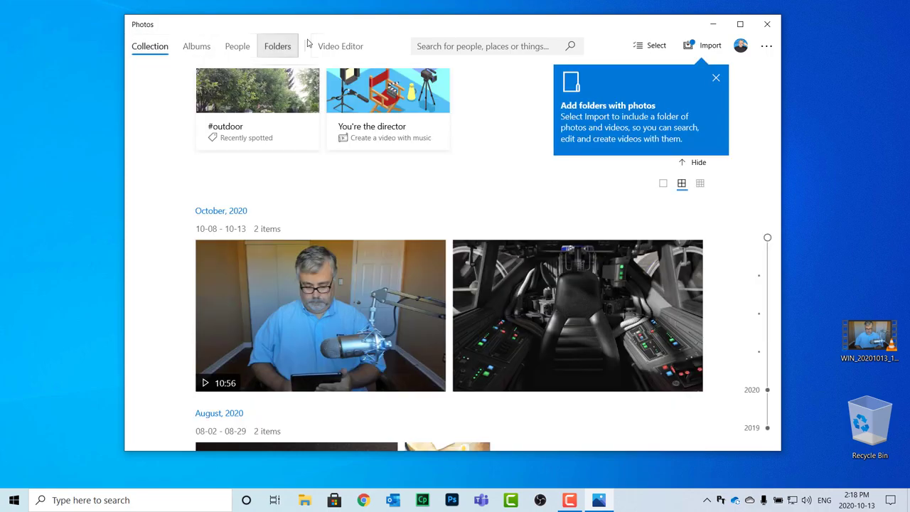
{"action": "left_click", "coordinate": [347, 48]}
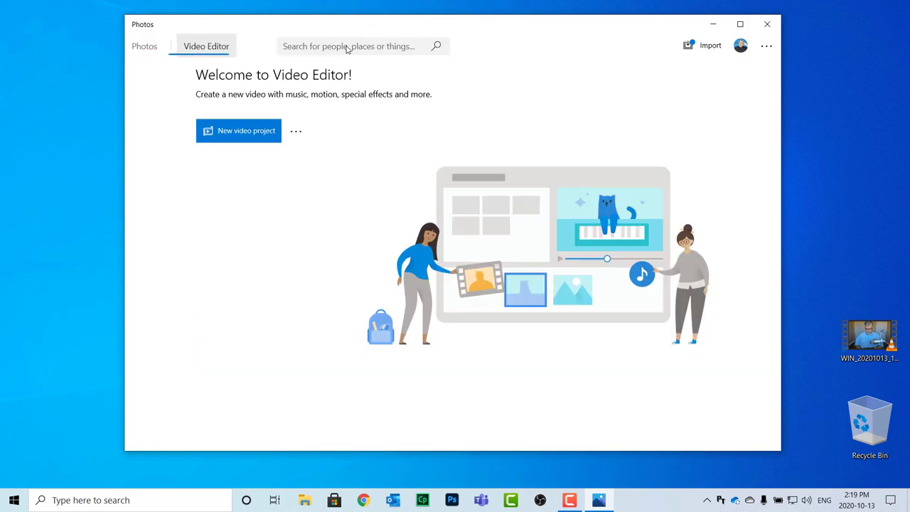
{"action": "left_click", "coordinate": [242, 140]}
{"action": "left_click", "coordinate": [242, 114]}
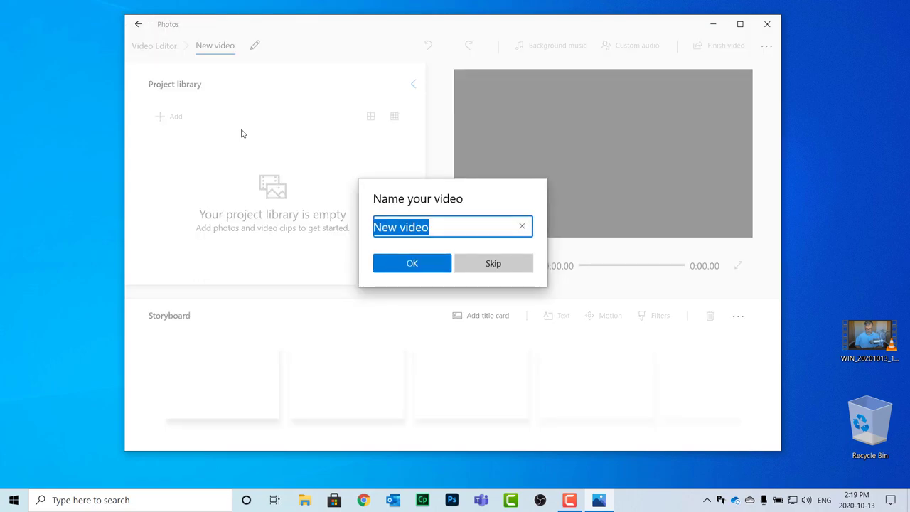
Replace the default 'New video' name with 'iPad Video' and confirm it
{"action": "key", "text": "BackSpace"}
{"action": "type", "text": "iPad V"}
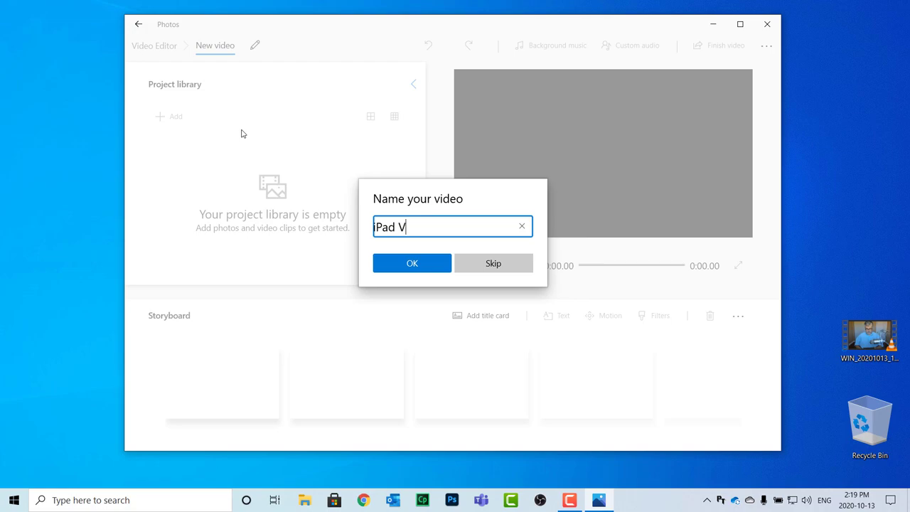
{"action": "type", "text": "ideo"}
{"action": "left_click", "coordinate": [419, 267]}
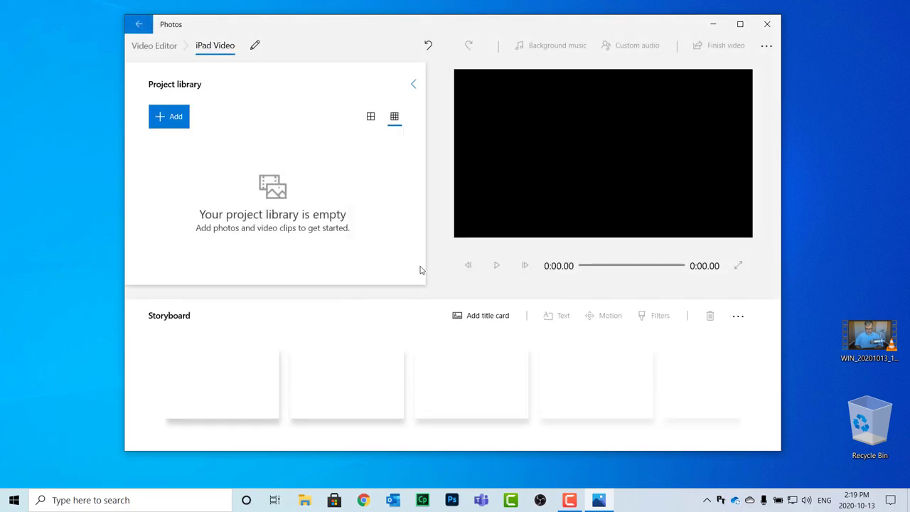
Drag the desktop webcam recording into the library and import Intro Video 4k 2020.mp4 from this PC
{"action": "left_click_drag", "start_coordinate": [874, 340], "coordinate": [202, 188]}
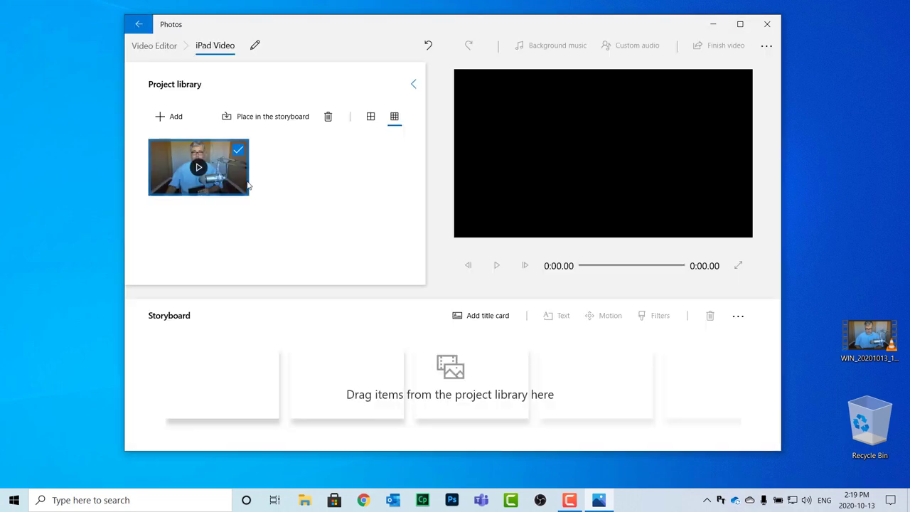
{"action": "left_click", "coordinate": [161, 121]}
{"action": "left_click", "coordinate": [161, 121]}
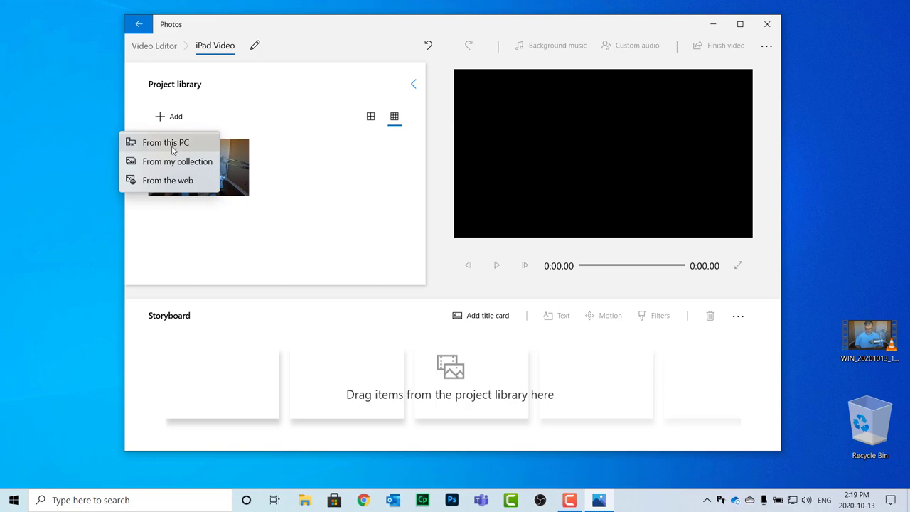
{"action": "left_click", "coordinate": [171, 143]}
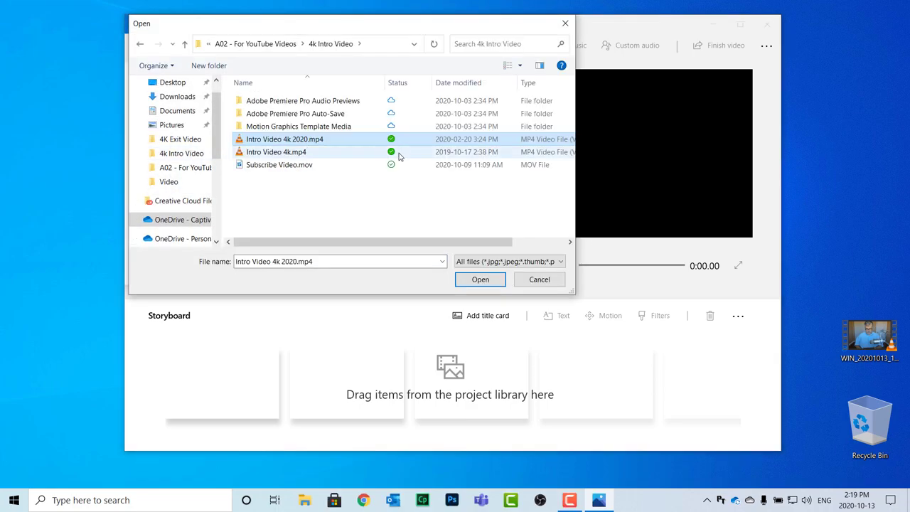
{"action": "left_click", "coordinate": [483, 281]}
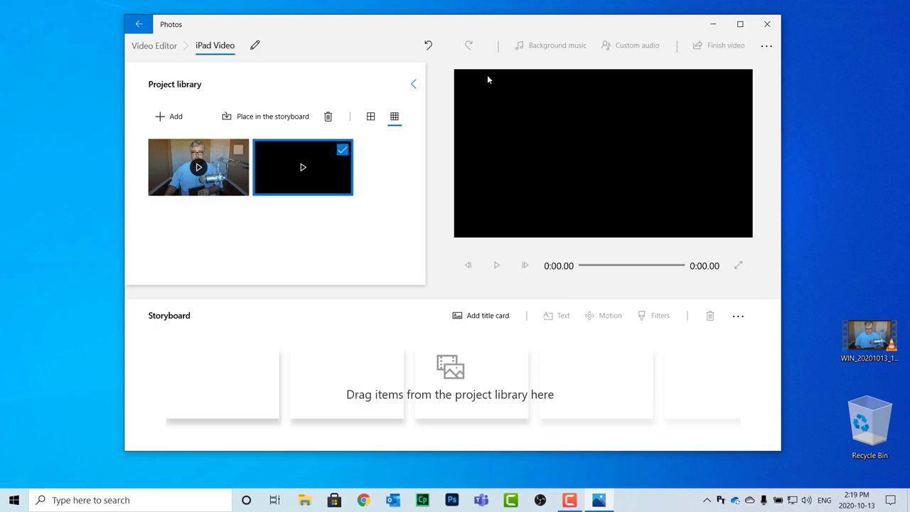
Maximize the editor, put the 10:56 webcam clip on the storyboard, and preview it to 0:11.00
{"action": "left_click", "coordinate": [740, 24]}
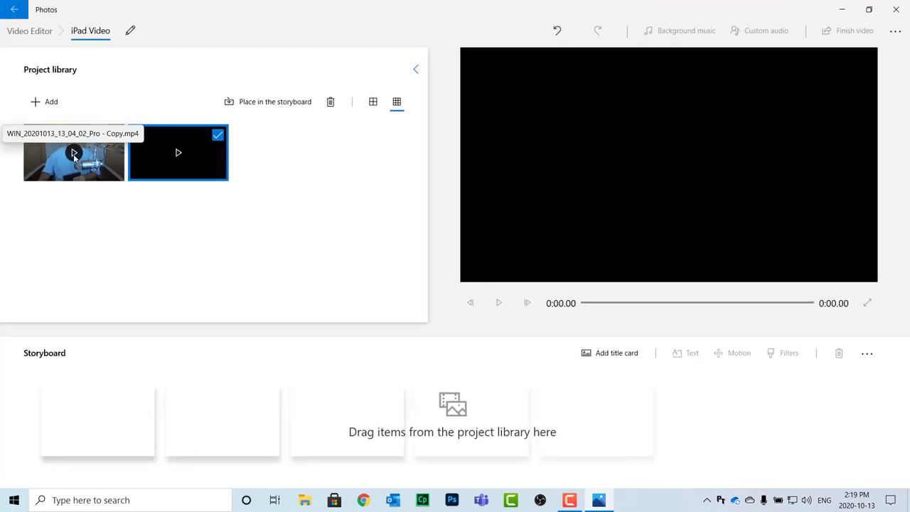
{"action": "left_click", "coordinate": [108, 240]}
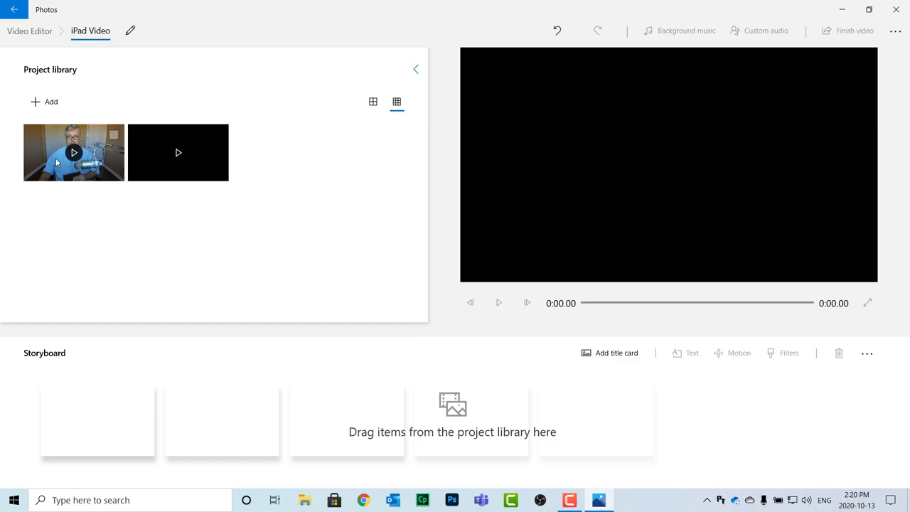
{"action": "left_click_drag", "start_coordinate": [54, 157], "coordinate": [121, 432]}
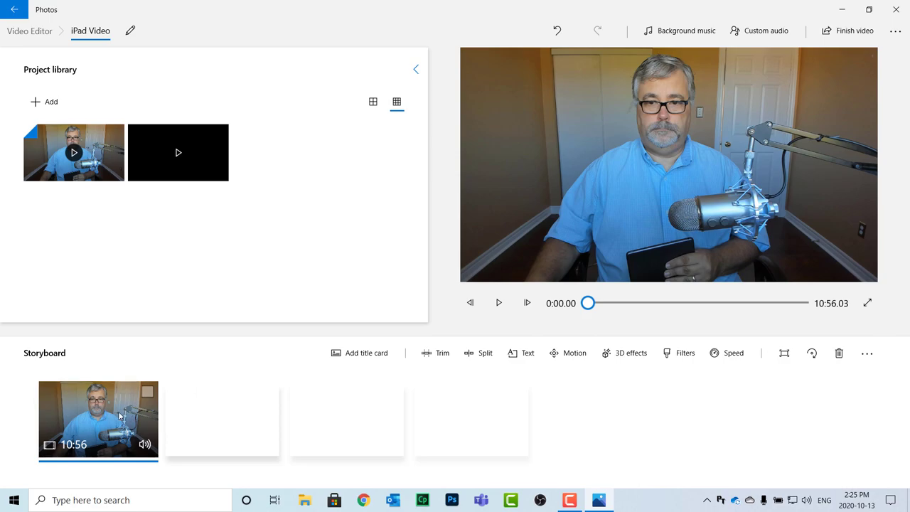
{"action": "left_click", "coordinate": [499, 305]}
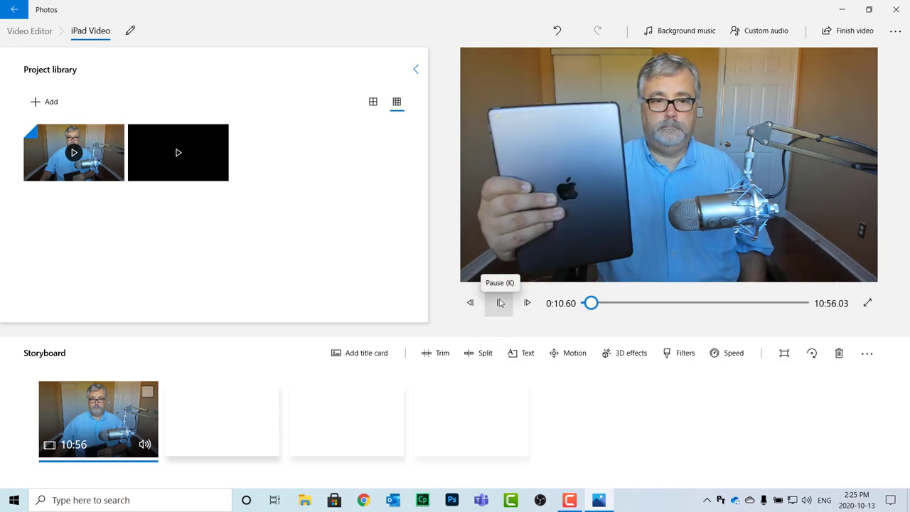
{"action": "left_click", "coordinate": [500, 303]}
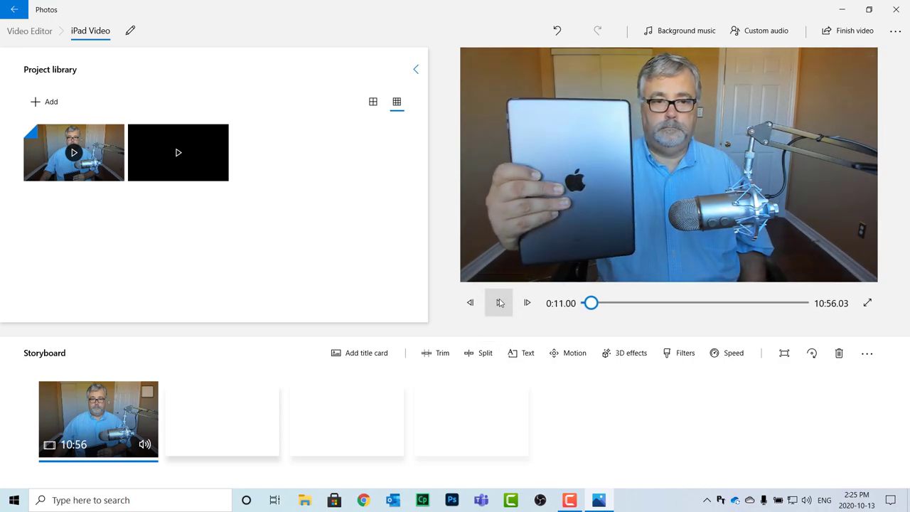
Split the storyboard webcam clip at exactly 0:22.90, fine-tuning the split point frame by frame
{"action": "left_click", "coordinate": [483, 355]}
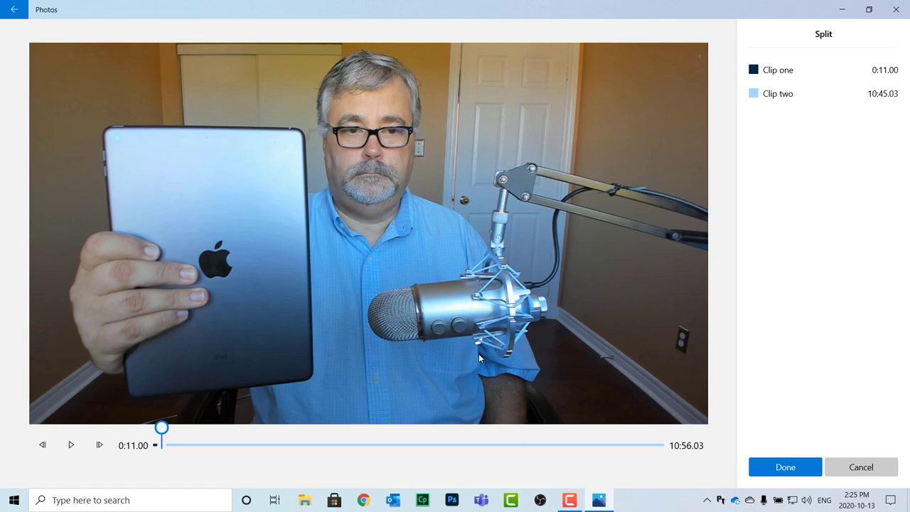
{"action": "left_click_drag", "start_coordinate": [161, 428], "coordinate": [172, 430]}
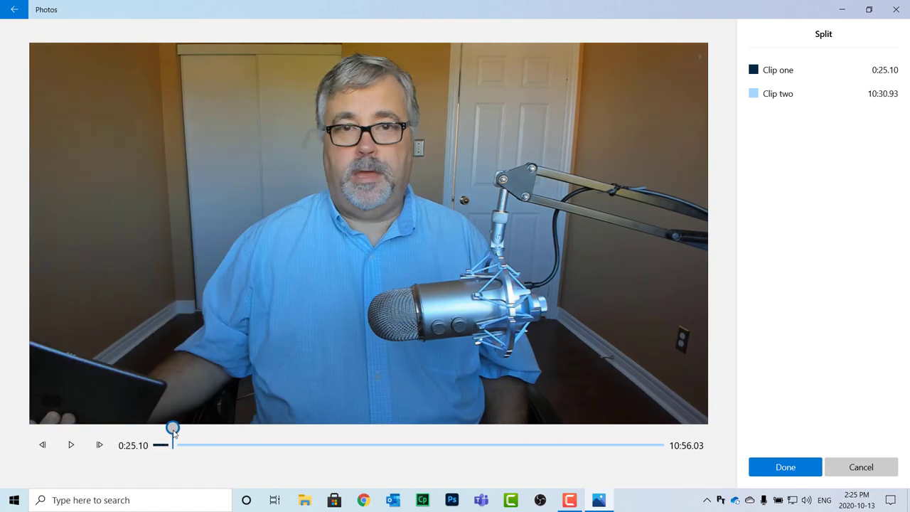
{"action": "left_click", "coordinate": [43, 445]}
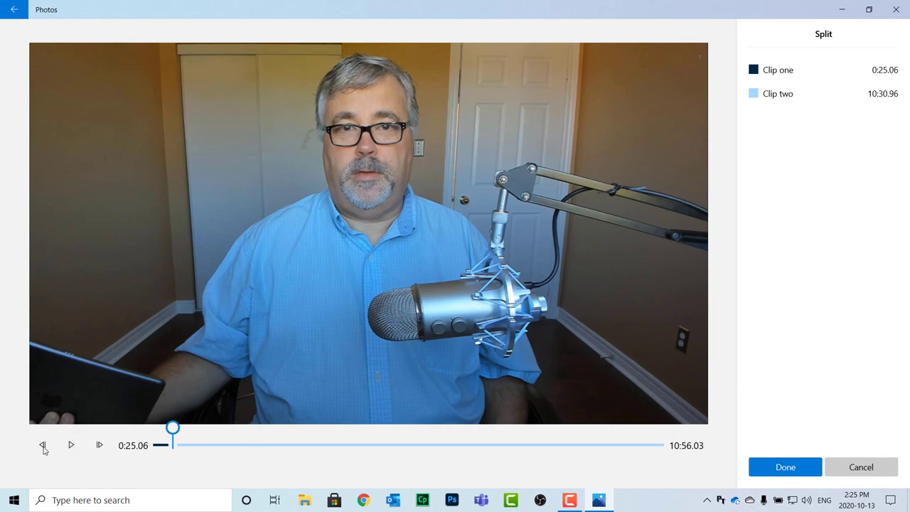
{"action": "left_click", "coordinate": [43, 446]}
{"action": "left_click", "coordinate": [44, 446]}
{"action": "left_click", "coordinate": [43, 445]}
{"action": "left_click", "coordinate": [43, 446]}
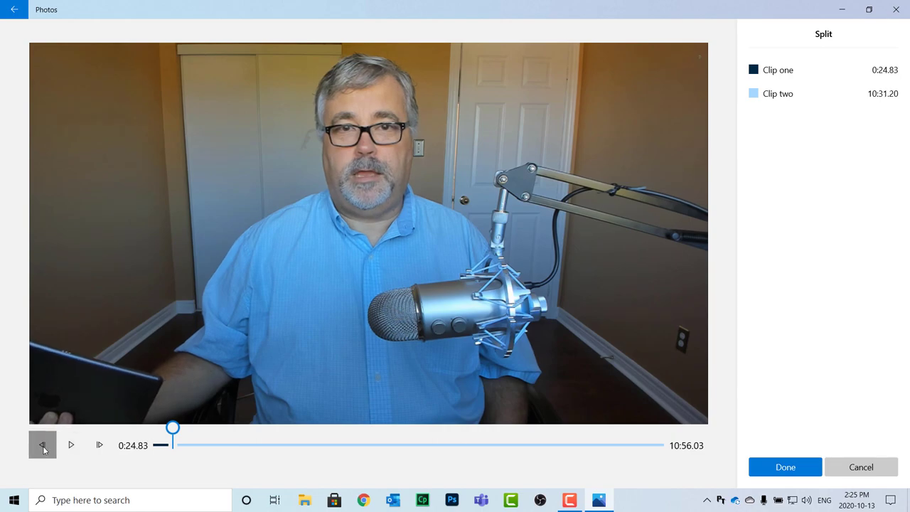
{"action": "left_click", "coordinate": [43, 446]}
{"action": "left_click", "coordinate": [43, 445]}
{"action": "left_click", "coordinate": [43, 445]}
{"action": "left_click", "coordinate": [44, 446]}
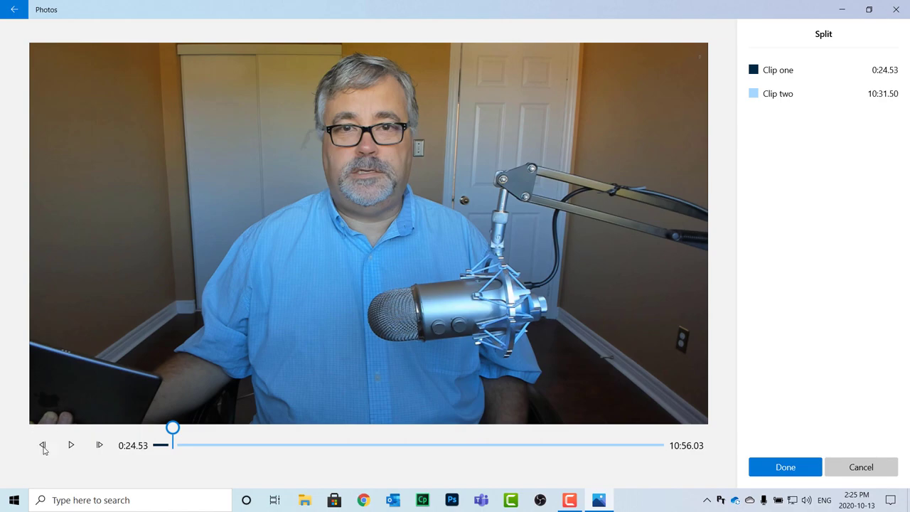
{"action": "left_click", "coordinate": [43, 445]}
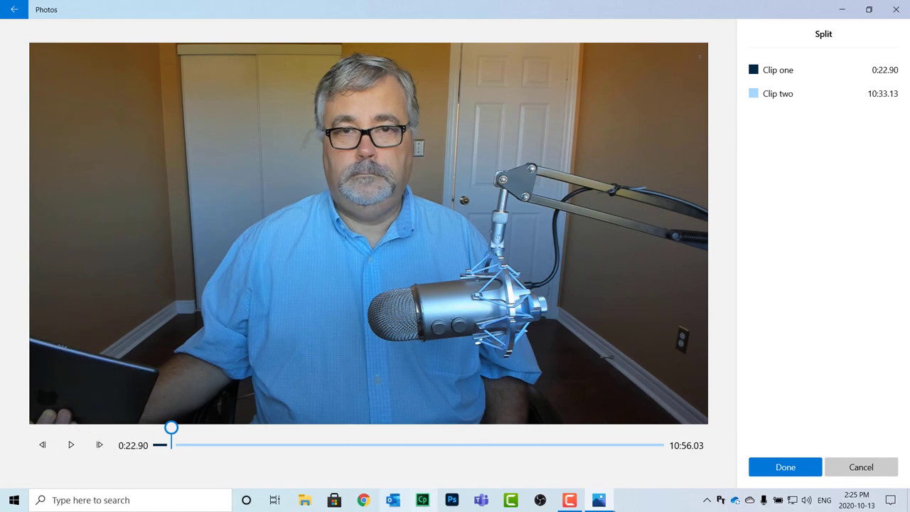
{"action": "left_click", "coordinate": [795, 467]}
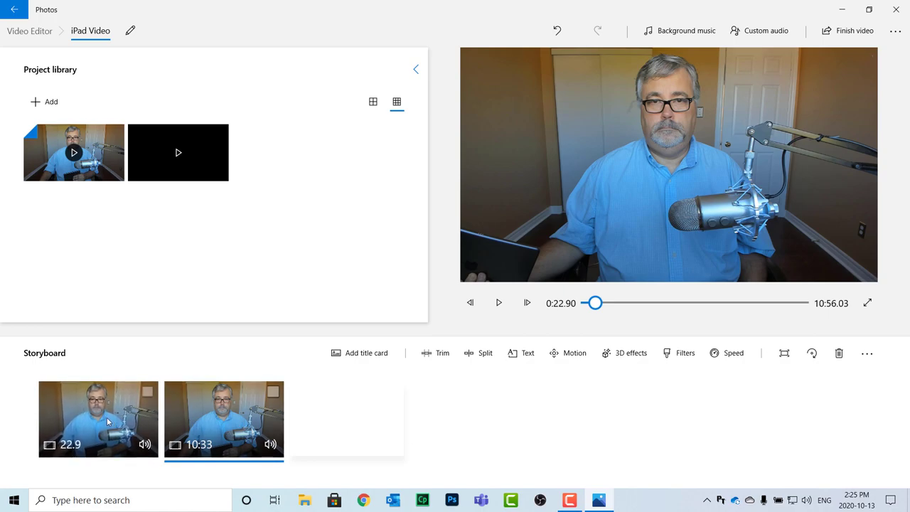
Select the 22.9-second opening clip and delete it
{"action": "left_click", "coordinate": [107, 420]}
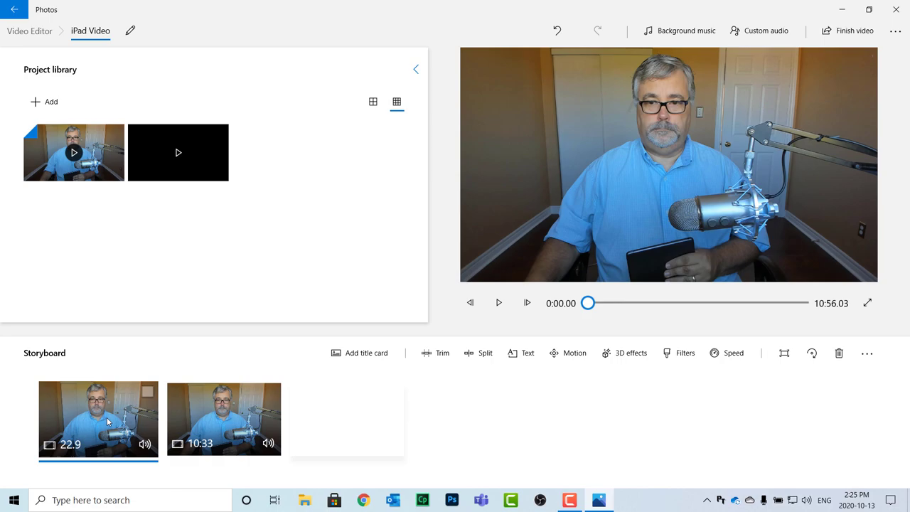
{"action": "key", "text": "Delete"}
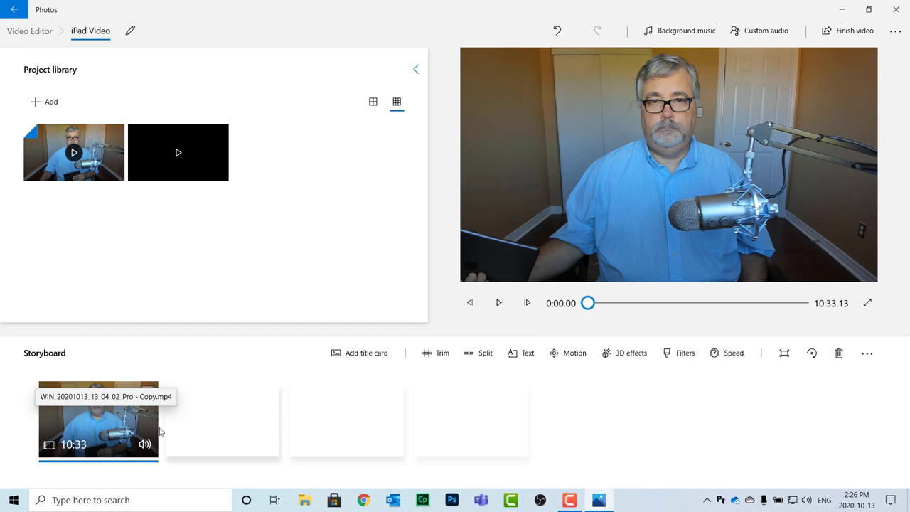
Trim the webcam clip to keep 0:29.63 through 2:02.73, a 1:33.10 length
{"action": "left_click", "coordinate": [437, 355]}
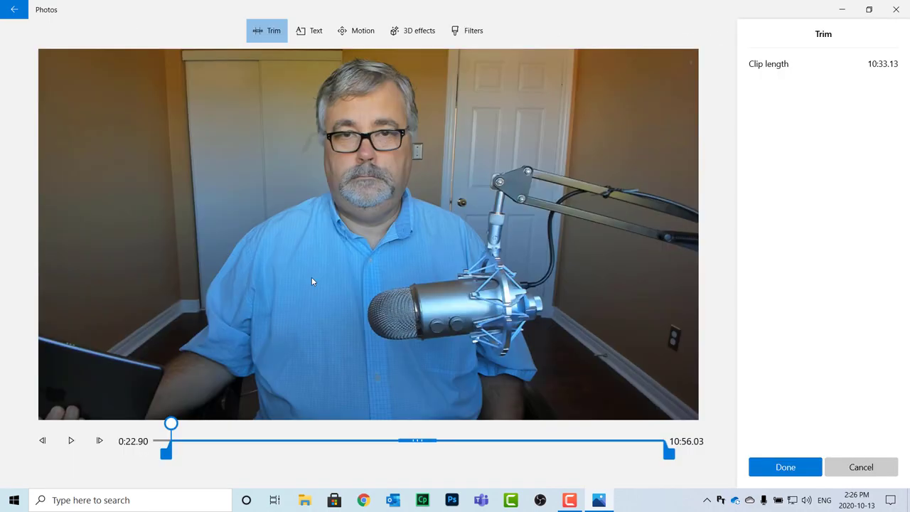
{"action": "left_click_drag", "start_coordinate": [171, 462], "coordinate": [145, 462]}
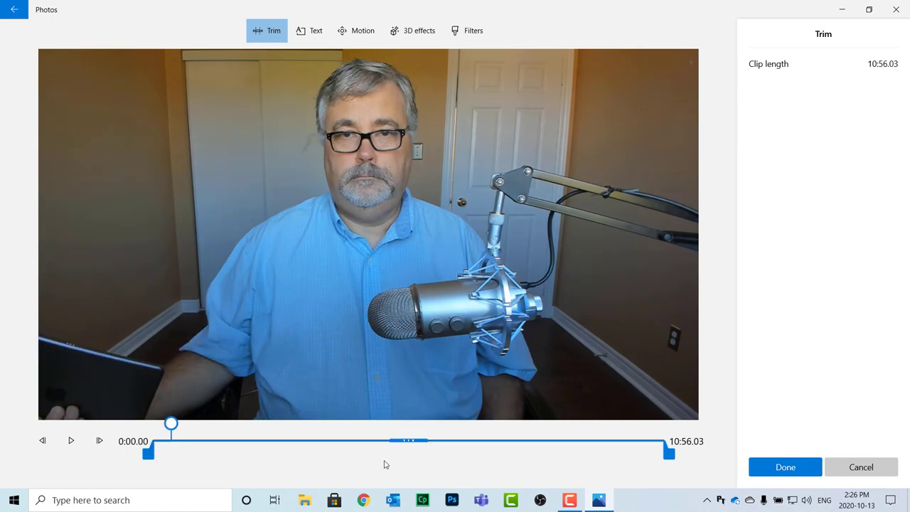
{"action": "left_click_drag", "start_coordinate": [664, 459], "coordinate": [176, 455]}
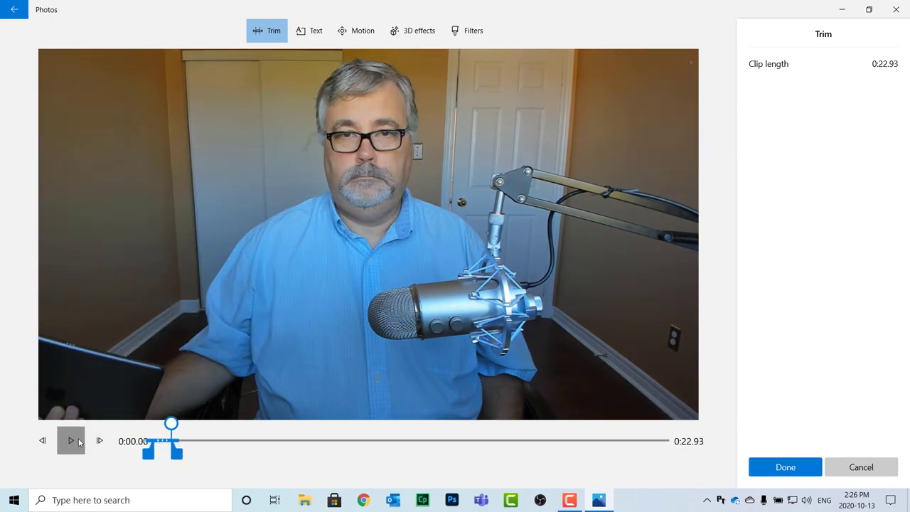
{"action": "left_click", "coordinate": [79, 441]}
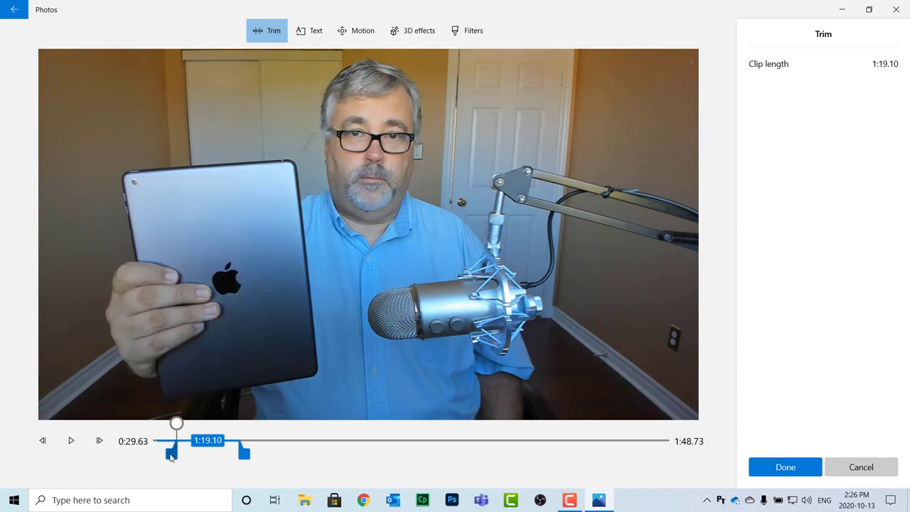
{"action": "left_click_drag", "start_coordinate": [171, 456], "coordinate": [171, 456]}
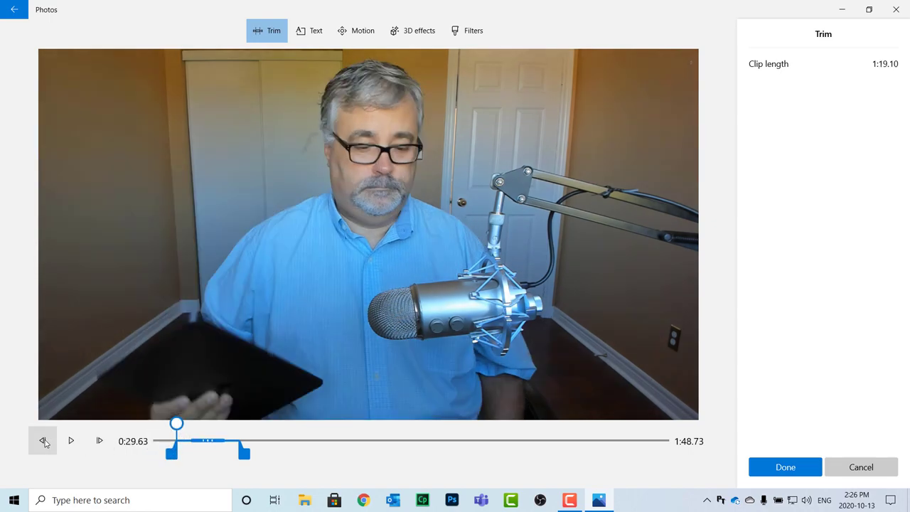
{"action": "left_click_drag", "start_coordinate": [244, 455], "coordinate": [256, 459]}
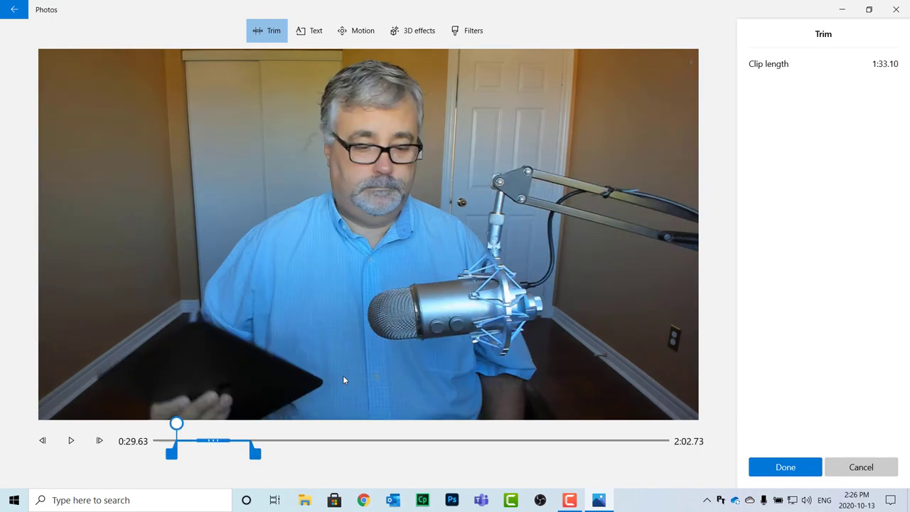
{"action": "left_click", "coordinate": [794, 469]}
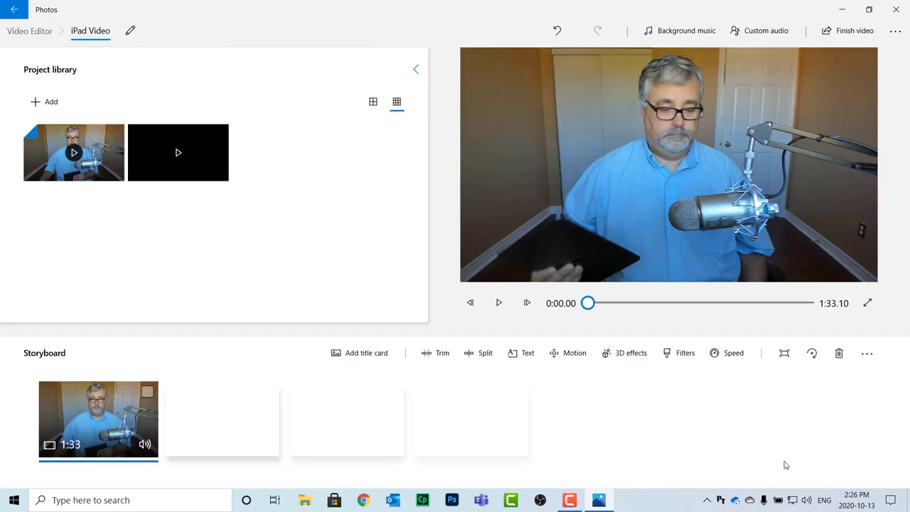
Drag the original 10:56 library video onto the storyboard after the trimmed 1:33 clip
{"action": "left_click_drag", "start_coordinate": [587, 306], "coordinate": [514, 335]}
{"action": "left_click", "coordinate": [62, 167]}
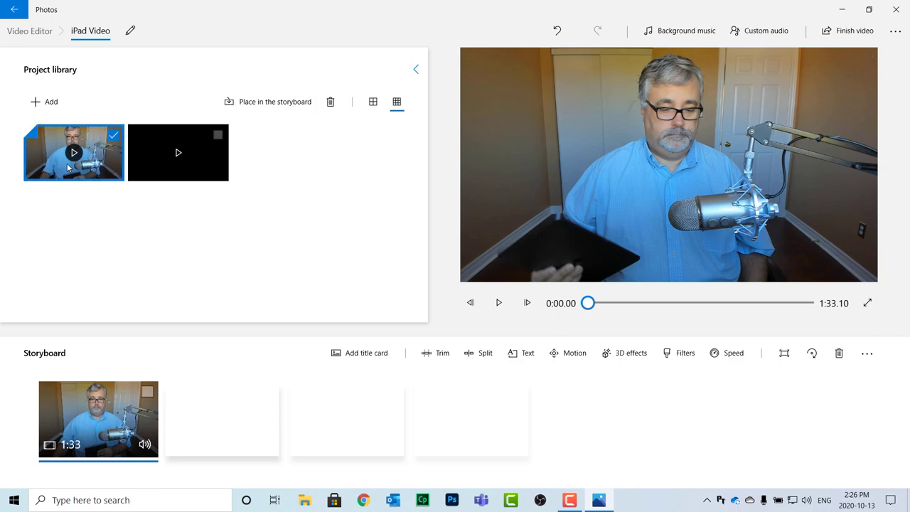
{"action": "left_click_drag", "start_coordinate": [56, 166], "coordinate": [296, 442]}
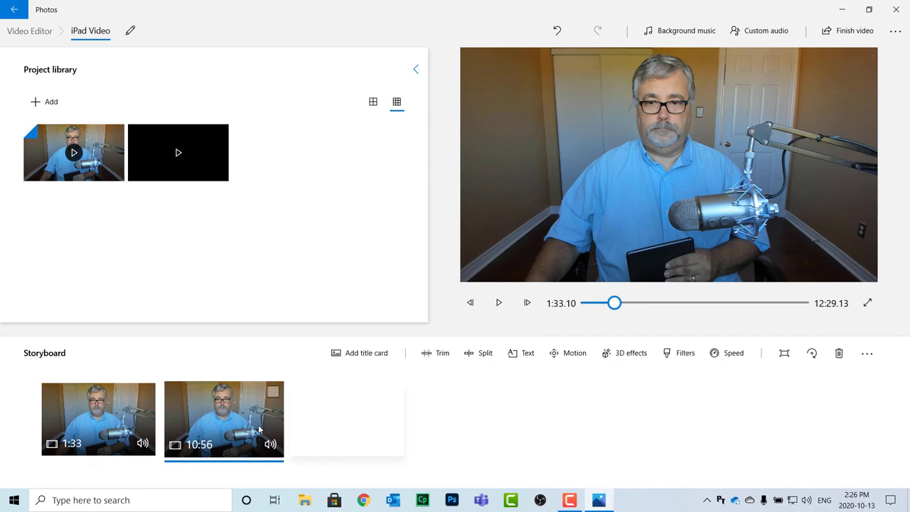
{"action": "left_click", "coordinate": [524, 356]}
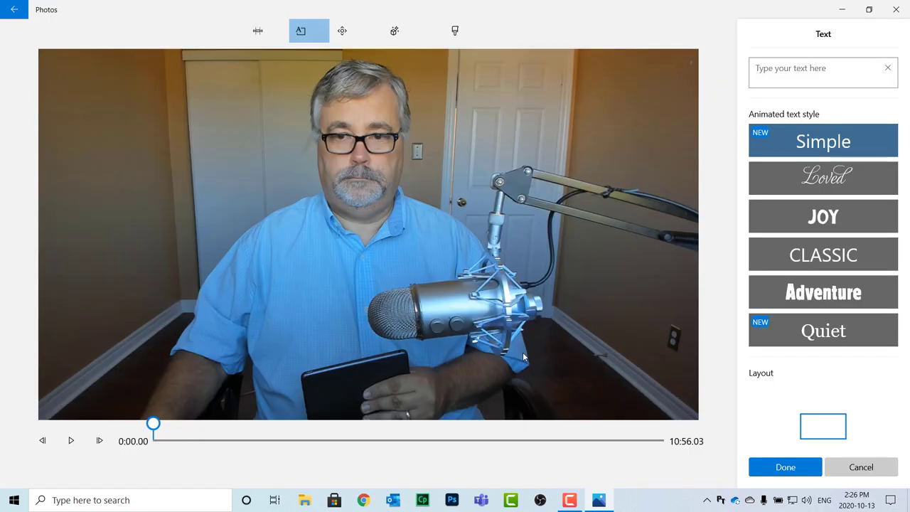
{"action": "left_click", "coordinate": [825, 146]}
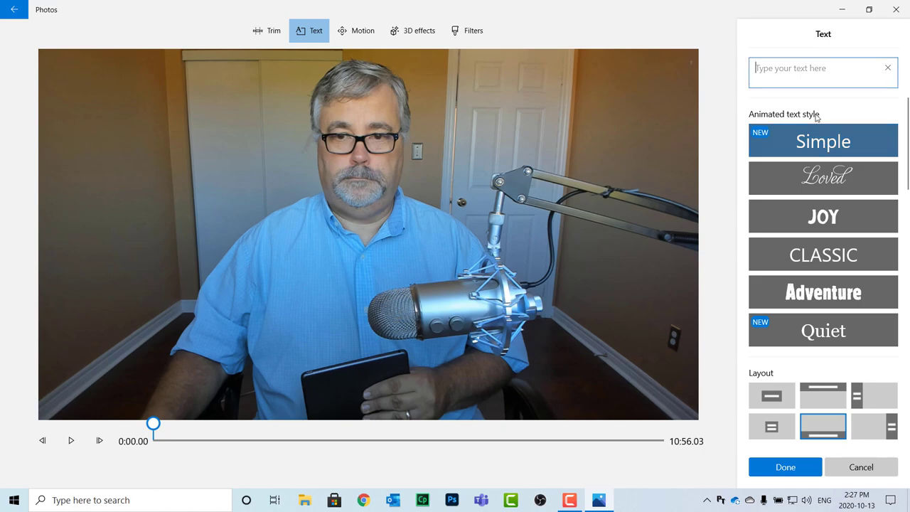
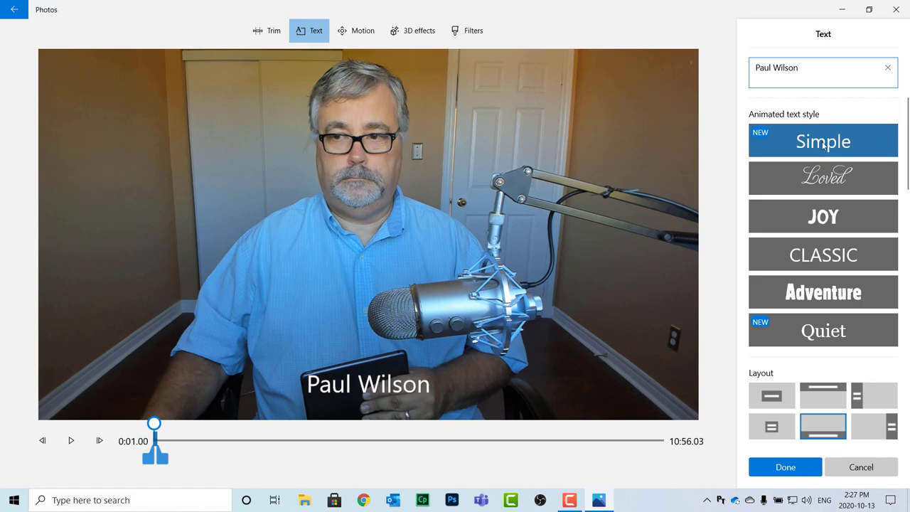
{"action": "left_click", "coordinate": [70, 442]}
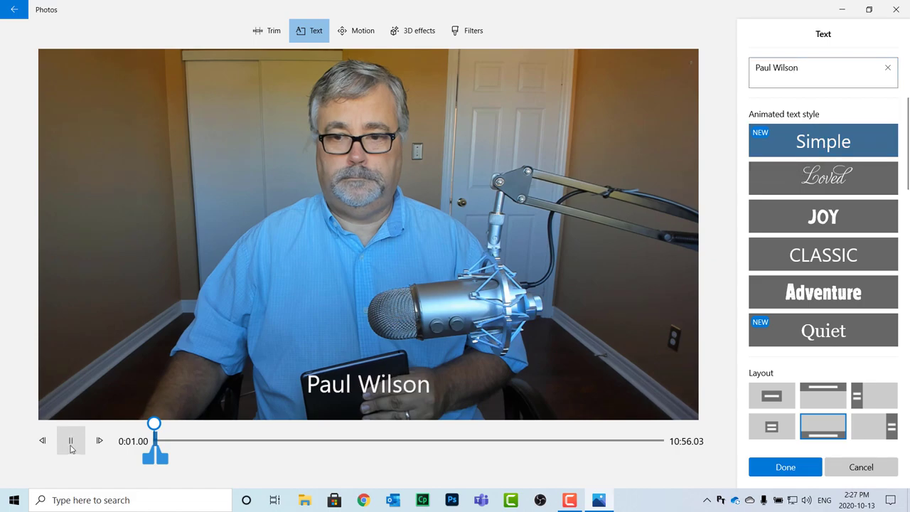
{"action": "left_click", "coordinate": [70, 442]}
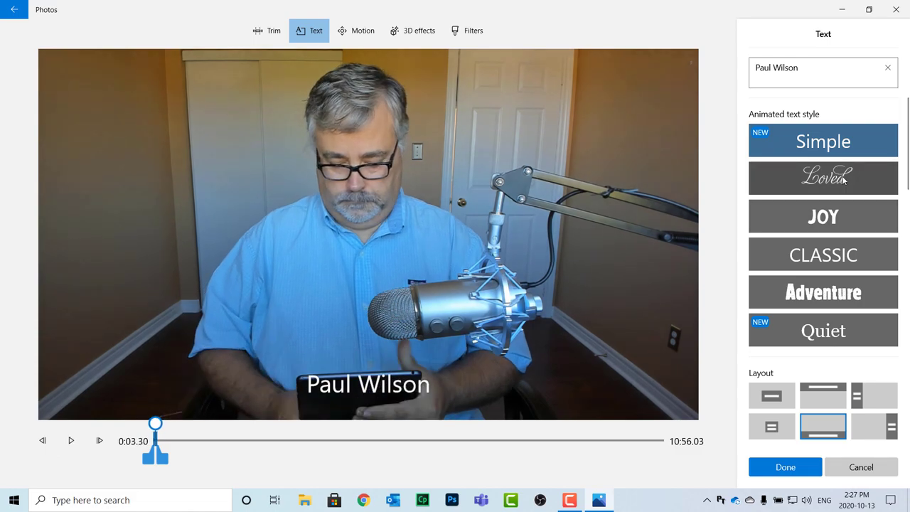
{"action": "left_click", "coordinate": [844, 181]}
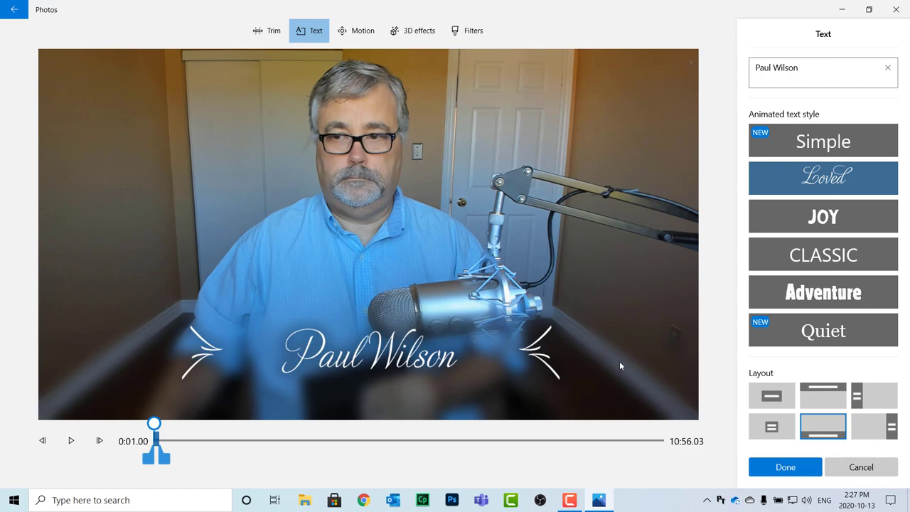
{"action": "left_click", "coordinate": [844, 223]}
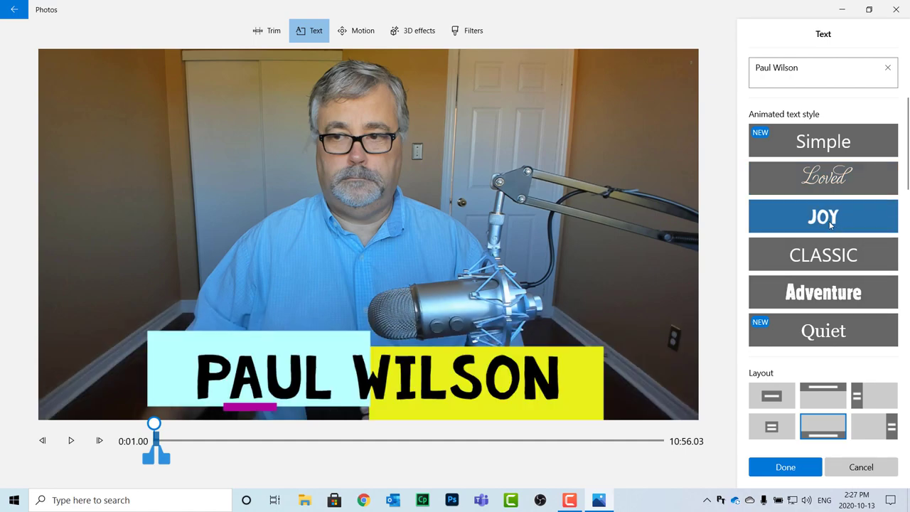
{"action": "left_click", "coordinate": [841, 261]}
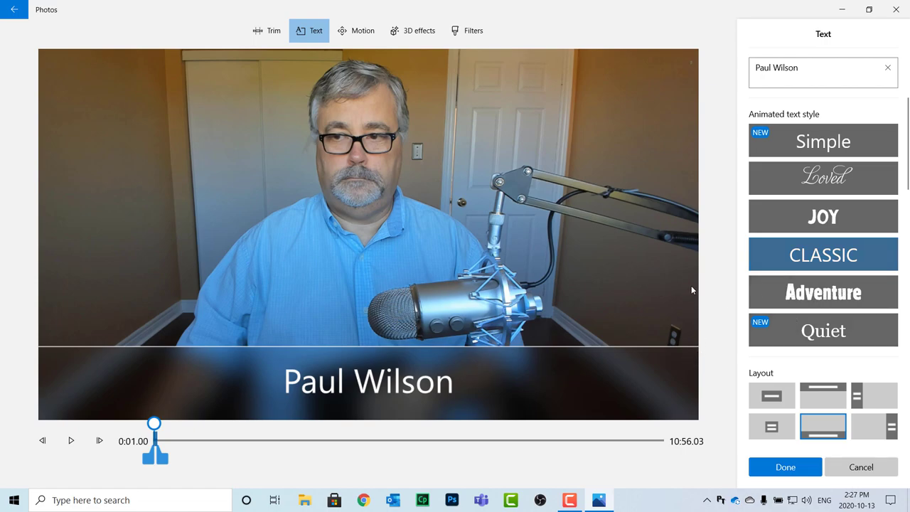
{"action": "left_click", "coordinate": [839, 292]}
{"action": "left_click", "coordinate": [825, 330]}
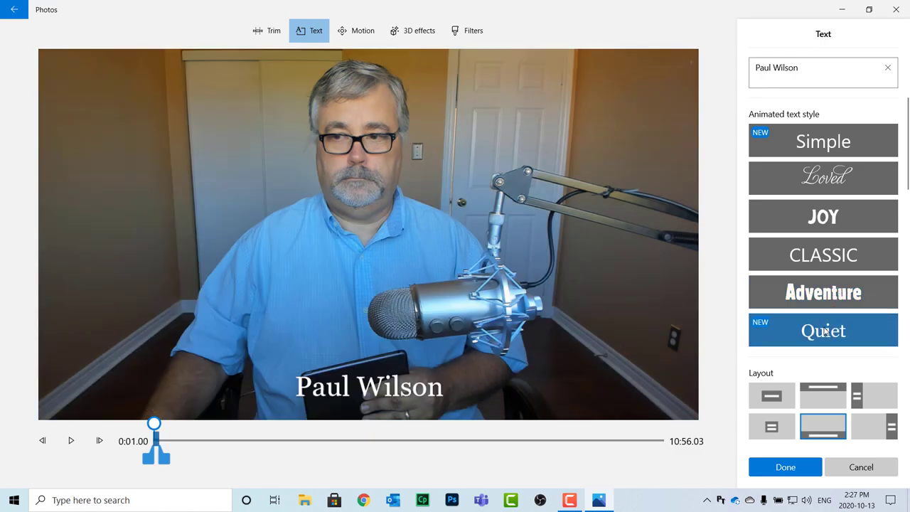
{"action": "left_click", "coordinate": [819, 397]}
{"action": "left_click", "coordinate": [767, 399]}
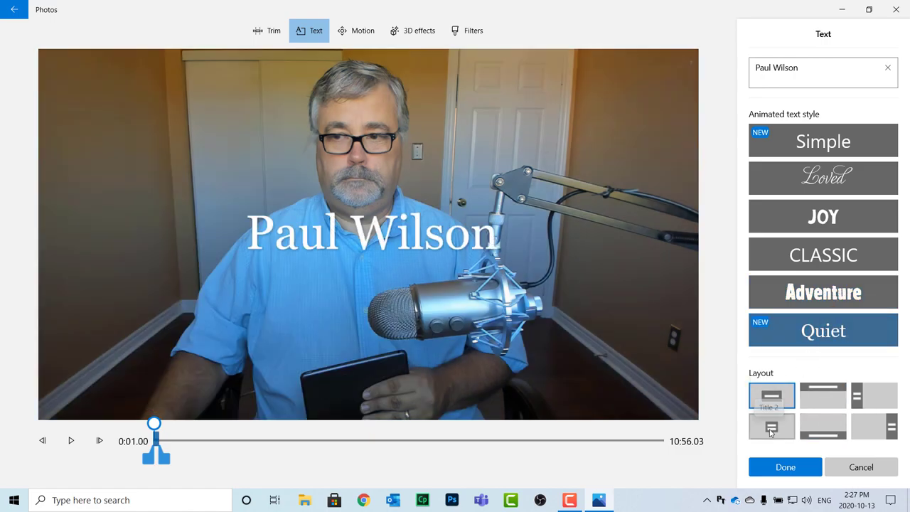
{"action": "left_click", "coordinate": [771, 427]}
{"action": "left_click", "coordinate": [889, 425]}
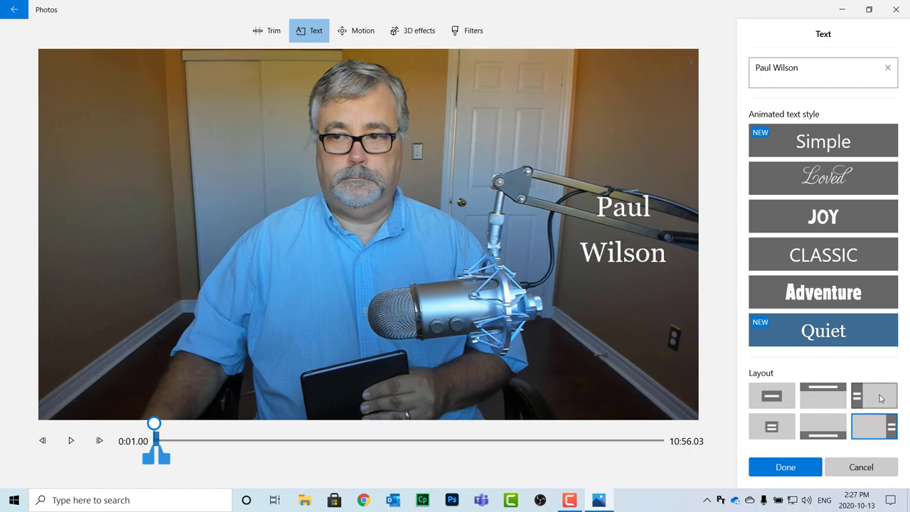
{"action": "left_click", "coordinate": [880, 398]}
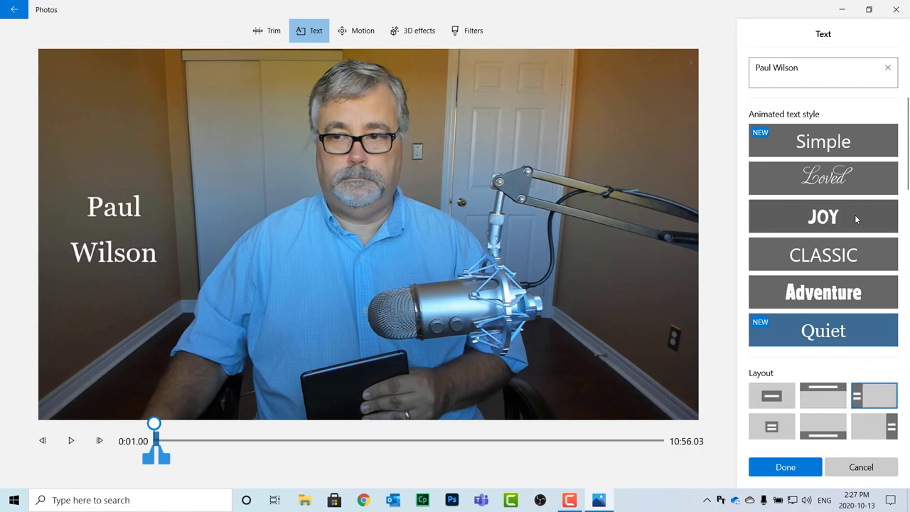
{"action": "left_click", "coordinate": [842, 472]}
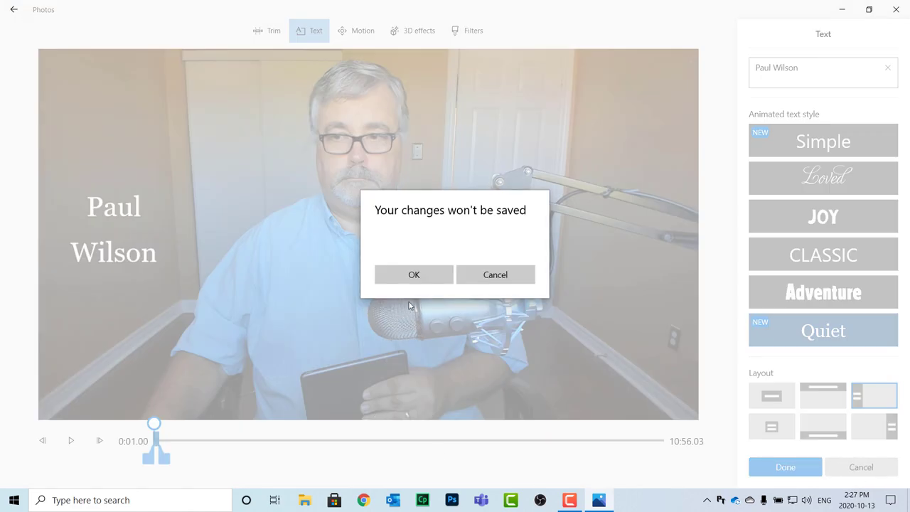
{"action": "left_click", "coordinate": [422, 267]}
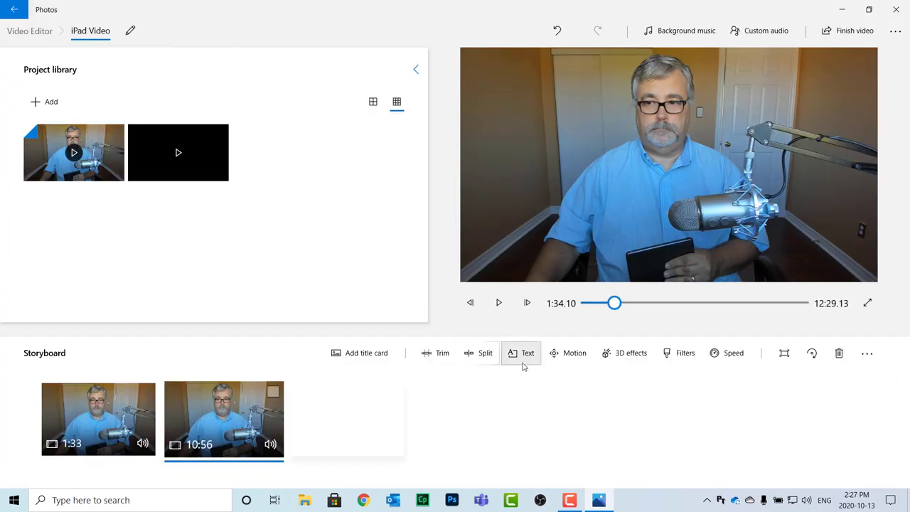
{"action": "left_click", "coordinate": [568, 356]}
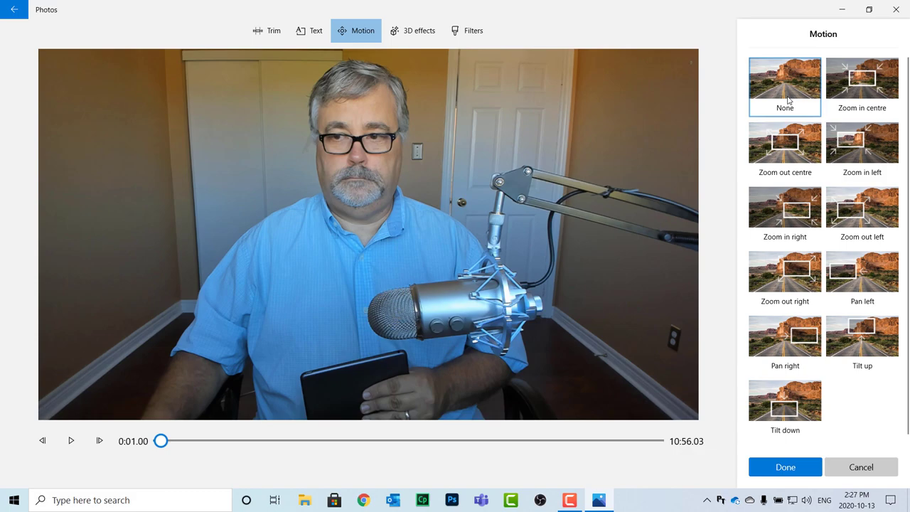
{"action": "left_click", "coordinate": [863, 146]}
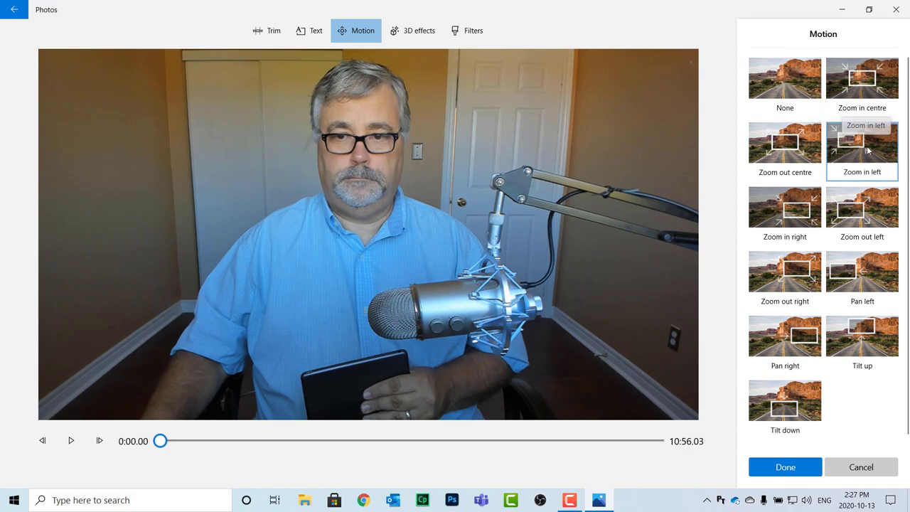
{"action": "left_click", "coordinate": [789, 222]}
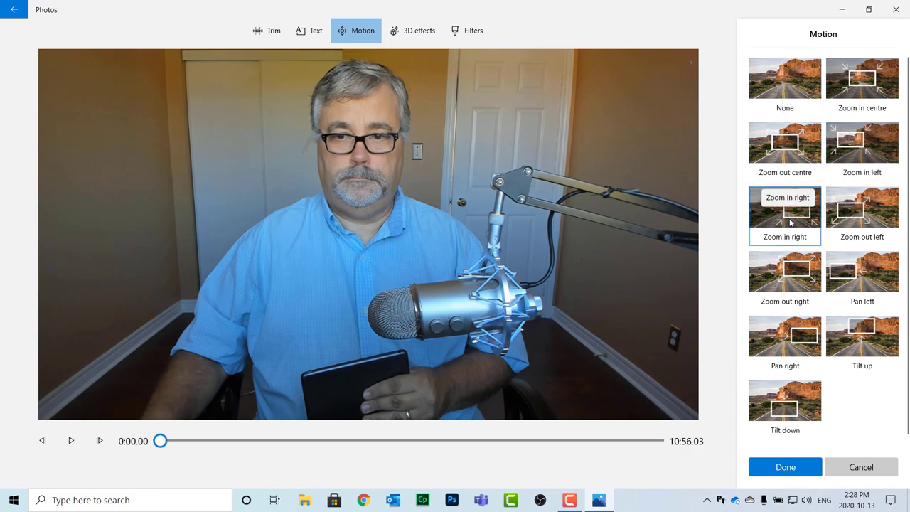
{"action": "left_click", "coordinate": [880, 220]}
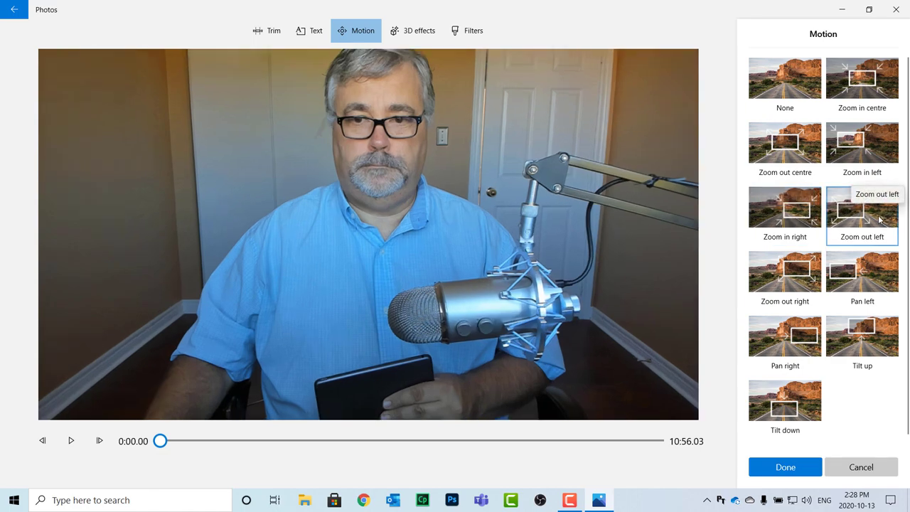
{"action": "left_click", "coordinate": [786, 277]}
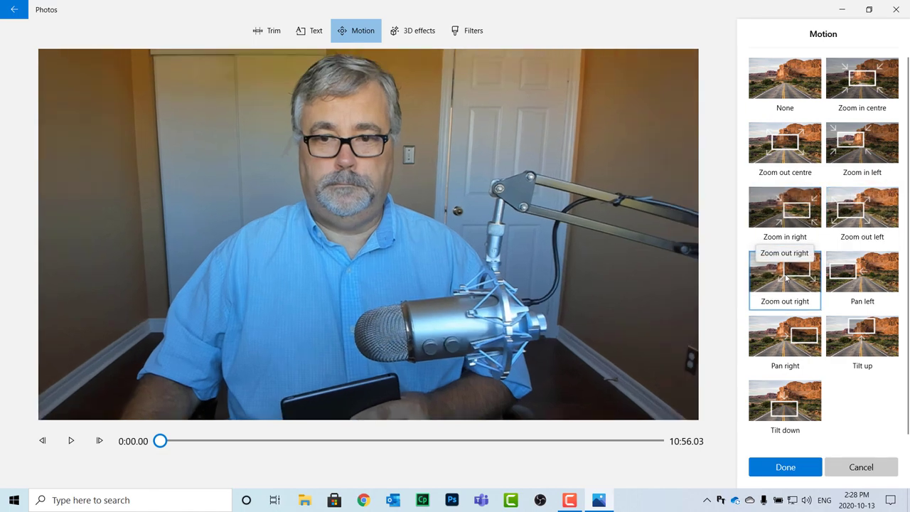
{"action": "left_click", "coordinate": [852, 280]}
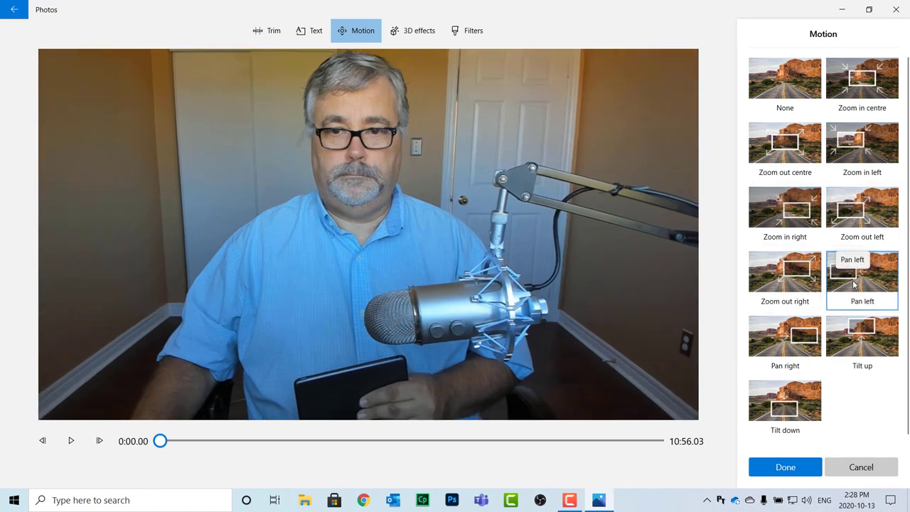
{"action": "left_click", "coordinate": [860, 353]}
{"action": "left_click", "coordinate": [861, 467]}
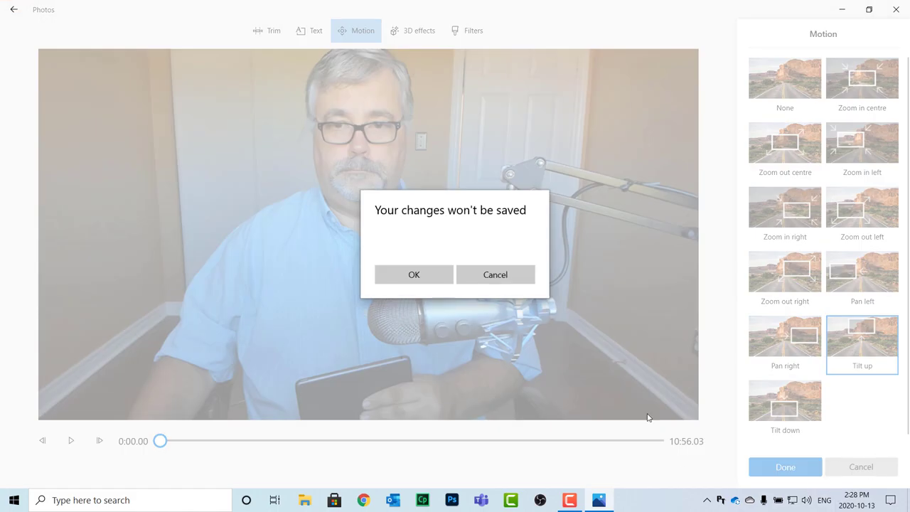
{"action": "left_click", "coordinate": [413, 277]}
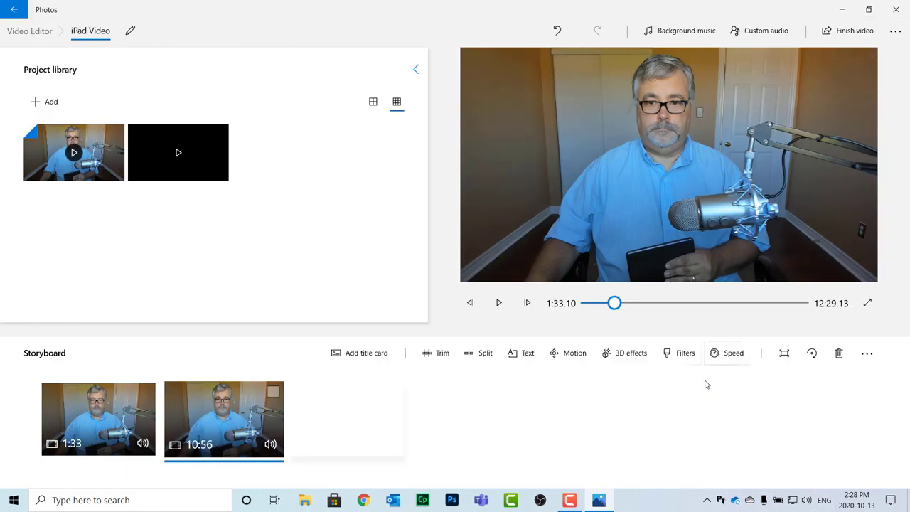
Add the Breaking news 3D effect to the 10:56 clip, moved upper-left and rotated sideways
{"action": "left_click", "coordinate": [622, 353]}
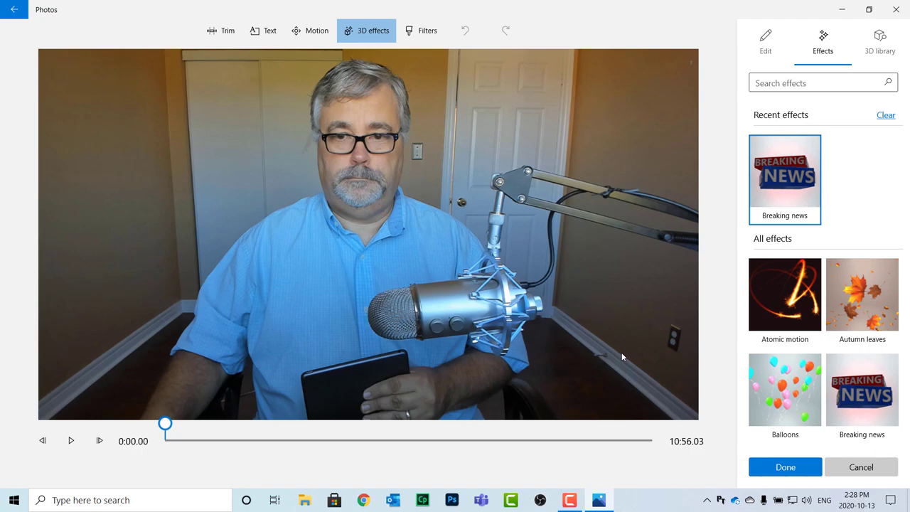
{"action": "left_click", "coordinate": [785, 176]}
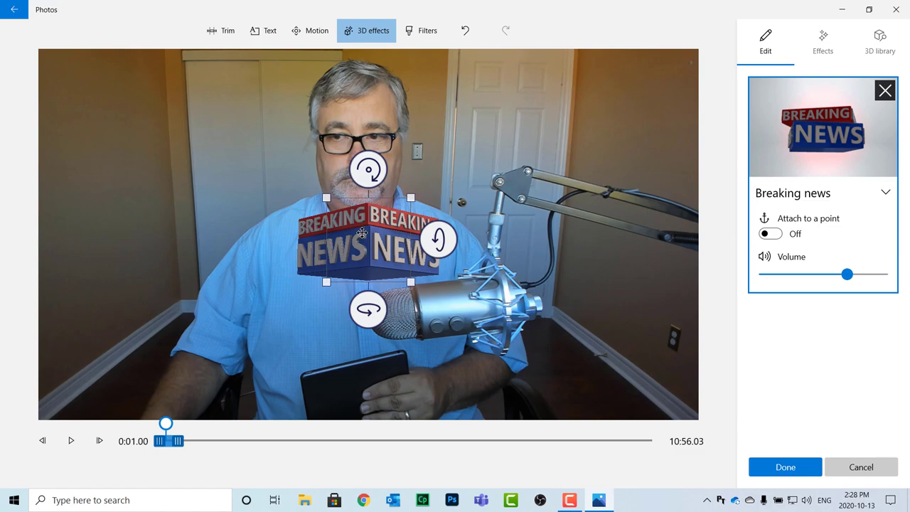
{"action": "left_click_drag", "start_coordinate": [362, 232], "coordinate": [136, 126]}
{"action": "left_click_drag", "start_coordinate": [220, 138], "coordinate": [229, 172]}
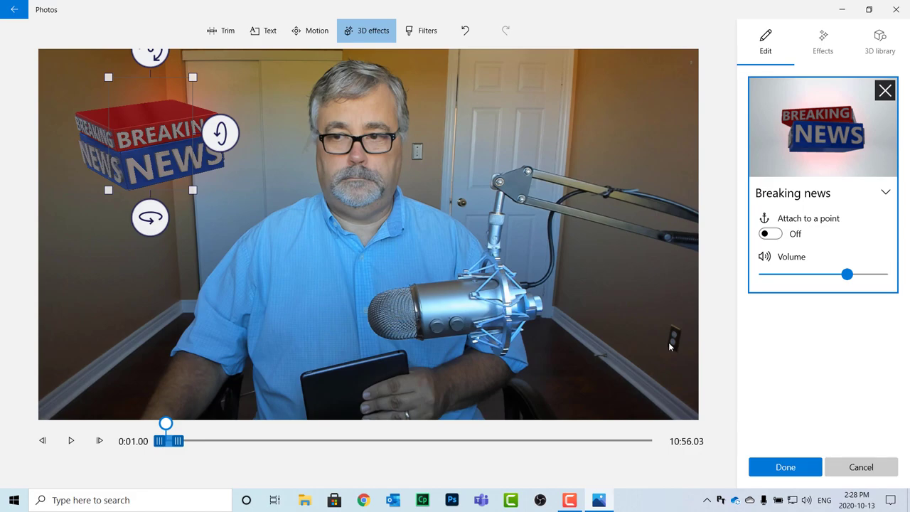
{"action": "left_click", "coordinate": [770, 470]}
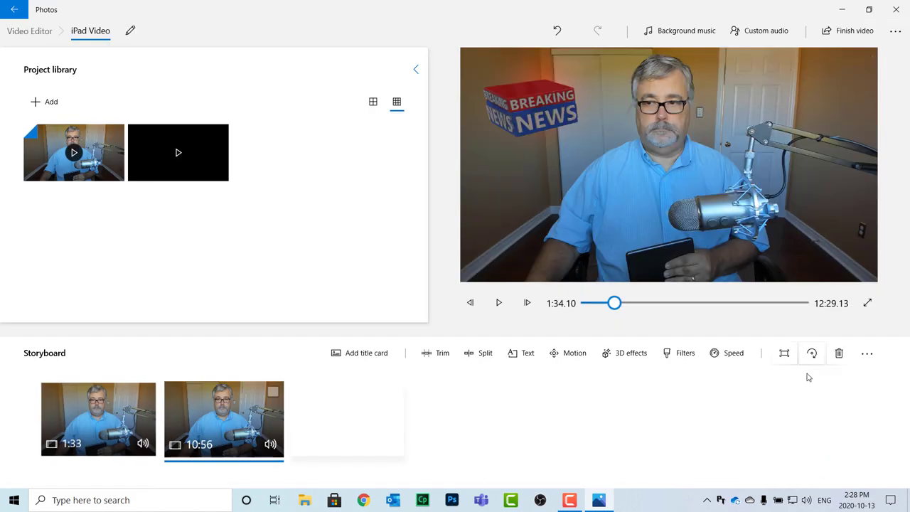
{"action": "left_click", "coordinate": [498, 303]}
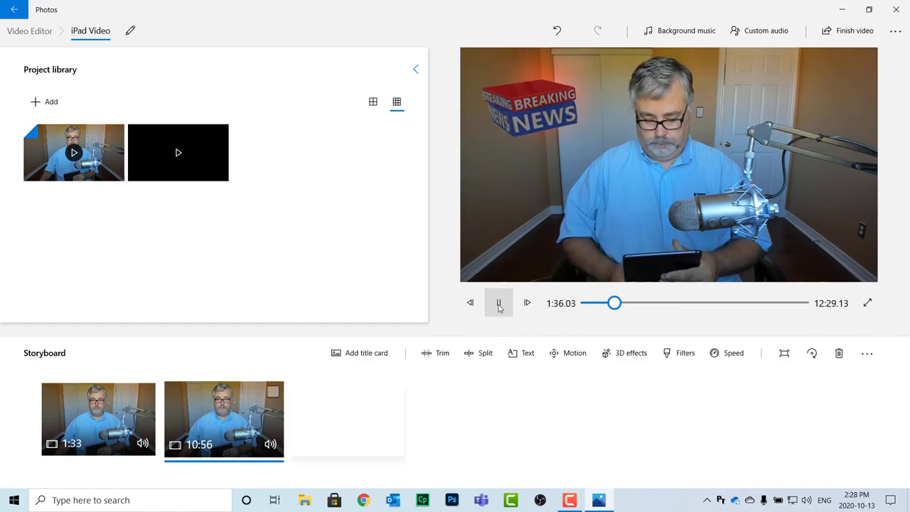
{"action": "left_click", "coordinate": [498, 302]}
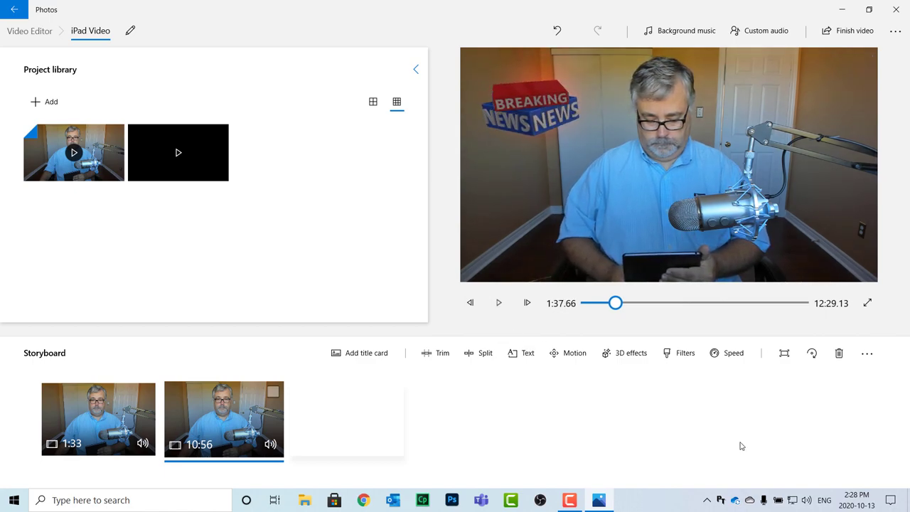
{"action": "left_click", "coordinate": [685, 353]}
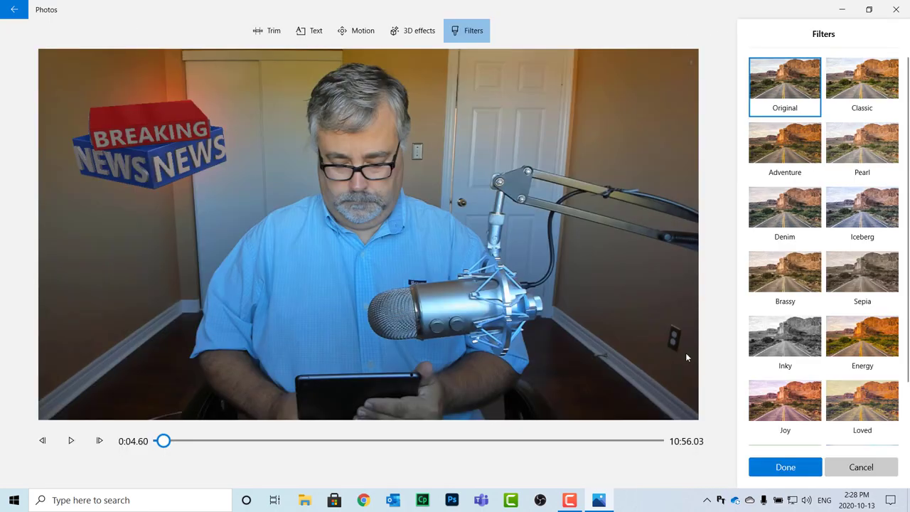
{"action": "left_click", "coordinate": [785, 273]}
{"action": "left_click", "coordinate": [862, 282]}
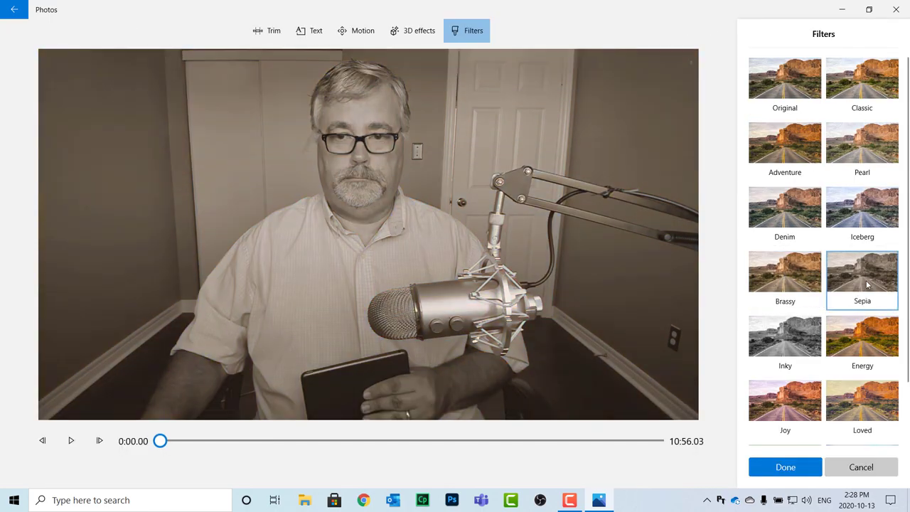
{"action": "left_click", "coordinate": [804, 147]}
{"action": "left_click", "coordinate": [861, 467]}
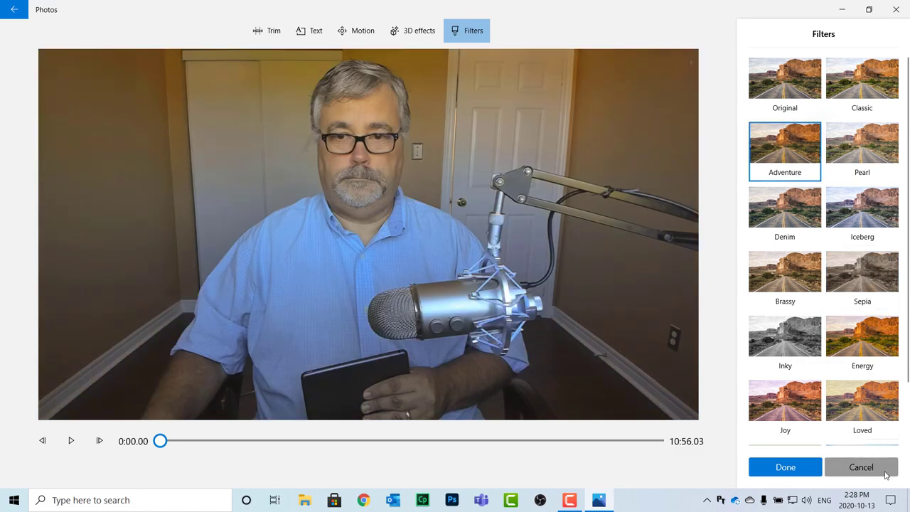
{"action": "left_click", "coordinate": [423, 275]}
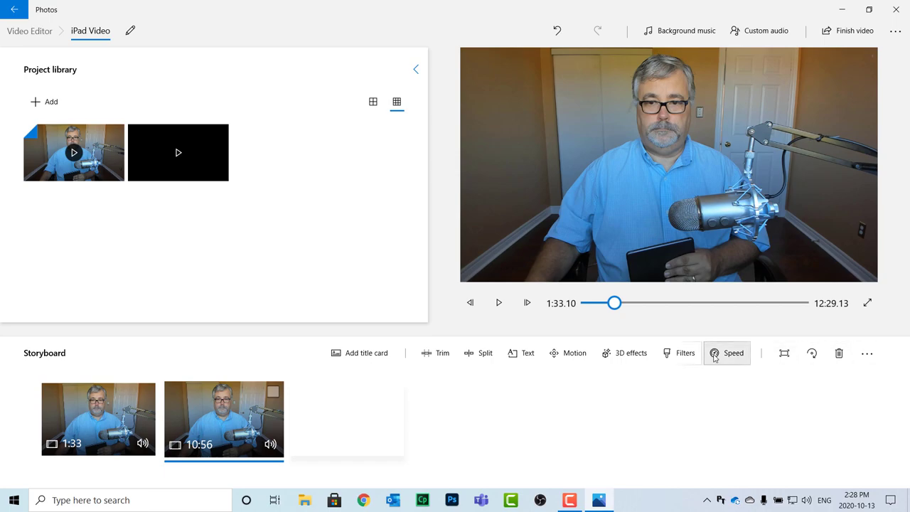
Set the Finish your video quality to High 1080p and reveal hardware-accelerated encoding under More options
{"action": "left_click", "coordinate": [842, 35]}
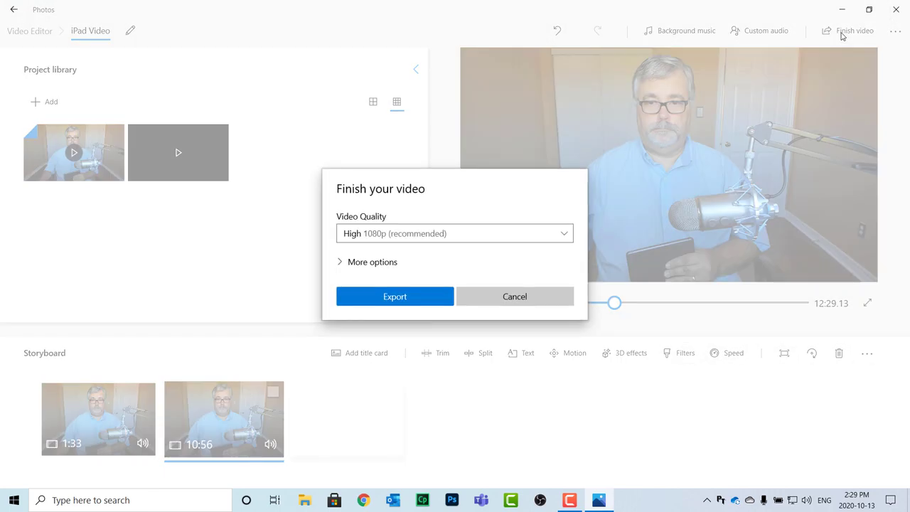
{"action": "left_click", "coordinate": [446, 234]}
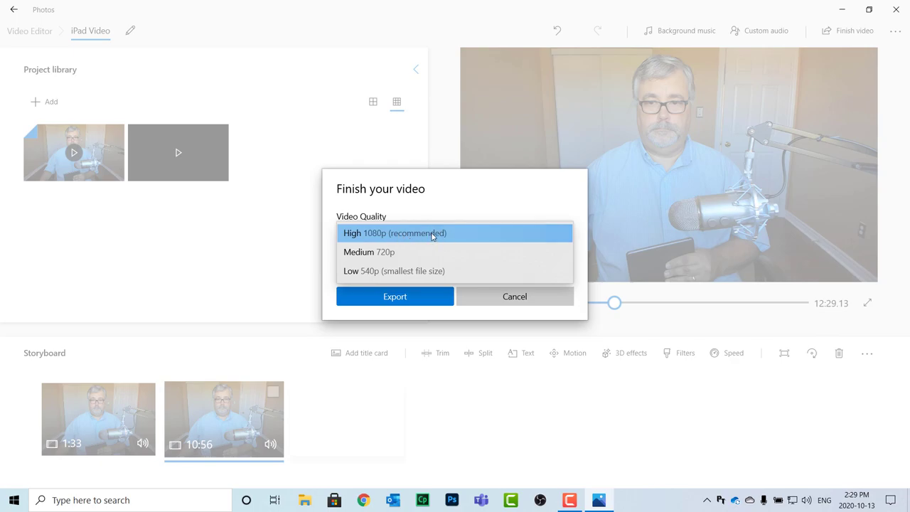
{"action": "left_click", "coordinate": [432, 235]}
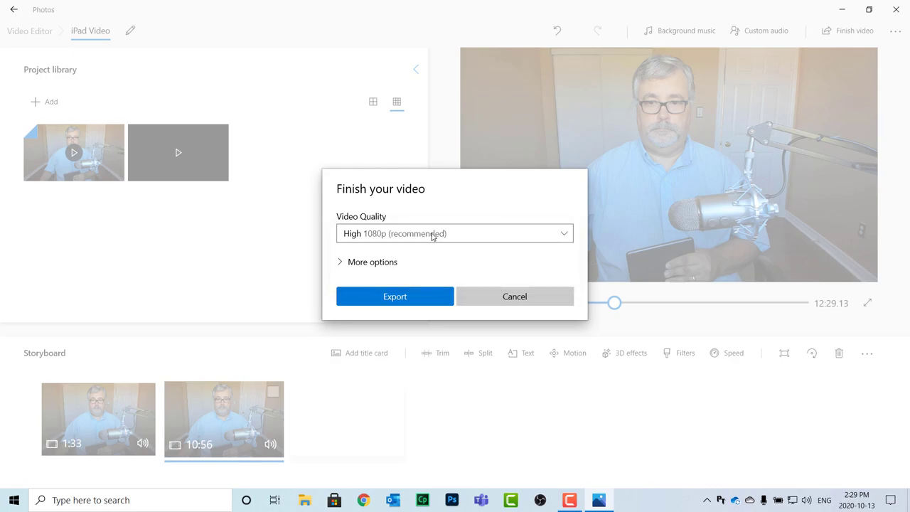
{"action": "left_click", "coordinate": [342, 262]}
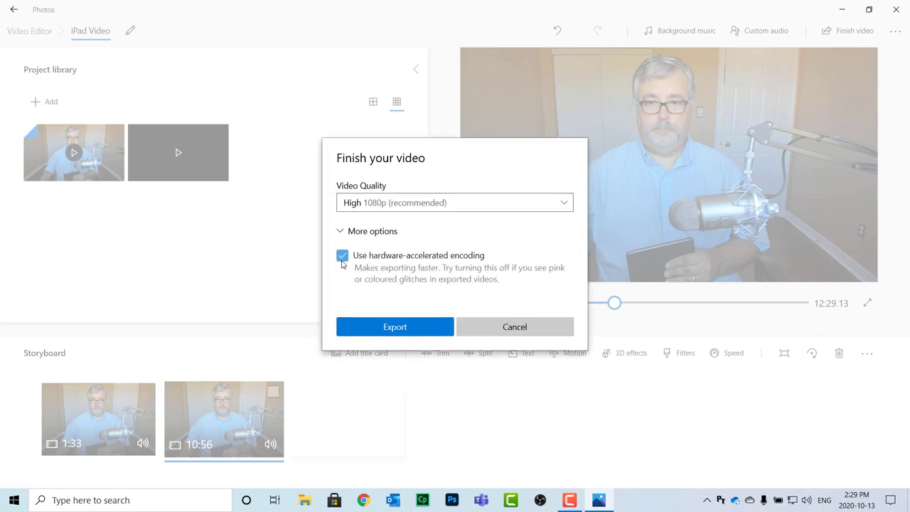